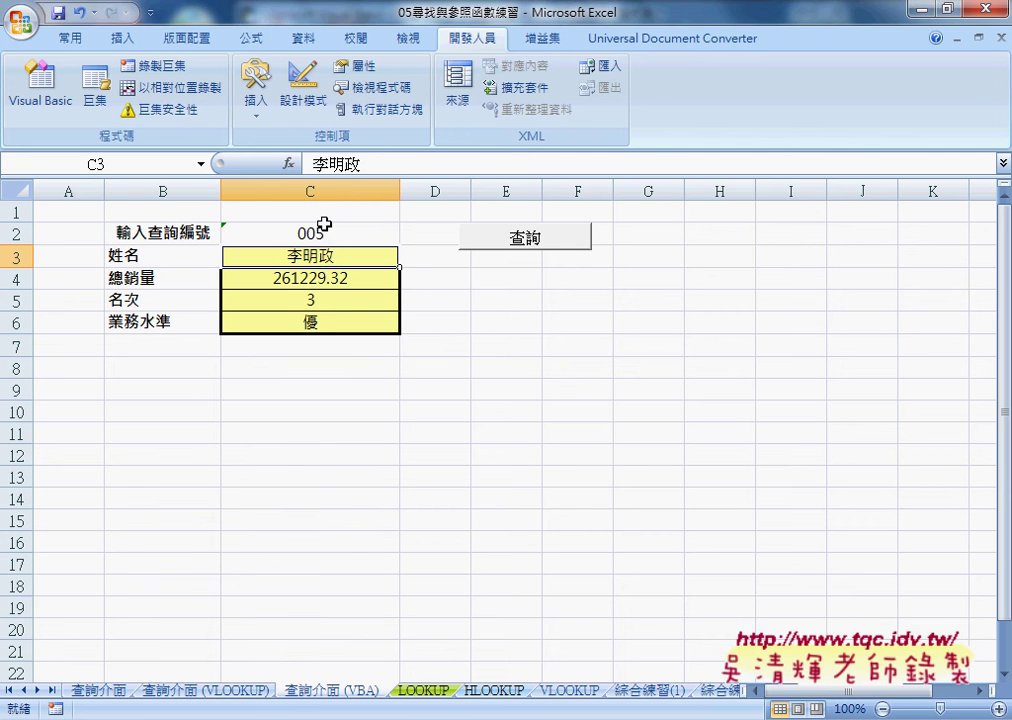
Step: Check the total sales, rank and performance level results in C4 to C6
{"action": "left_click", "coordinate": [331, 284]}
{"action": "left_click", "coordinate": [321, 300]}
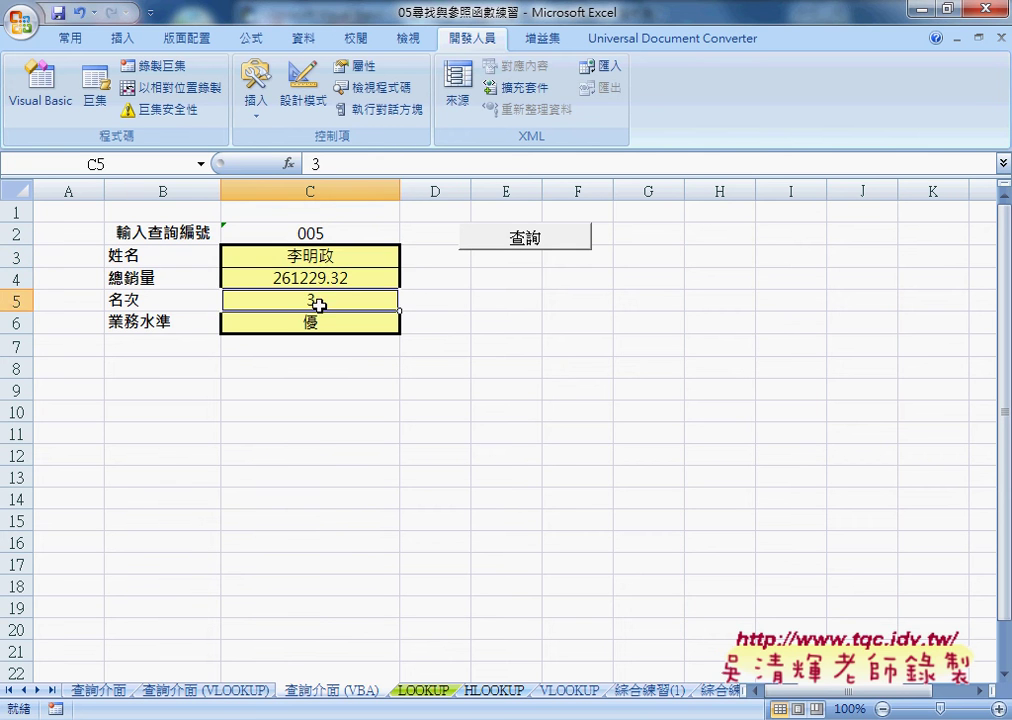
{"action": "left_click", "coordinate": [318, 326]}
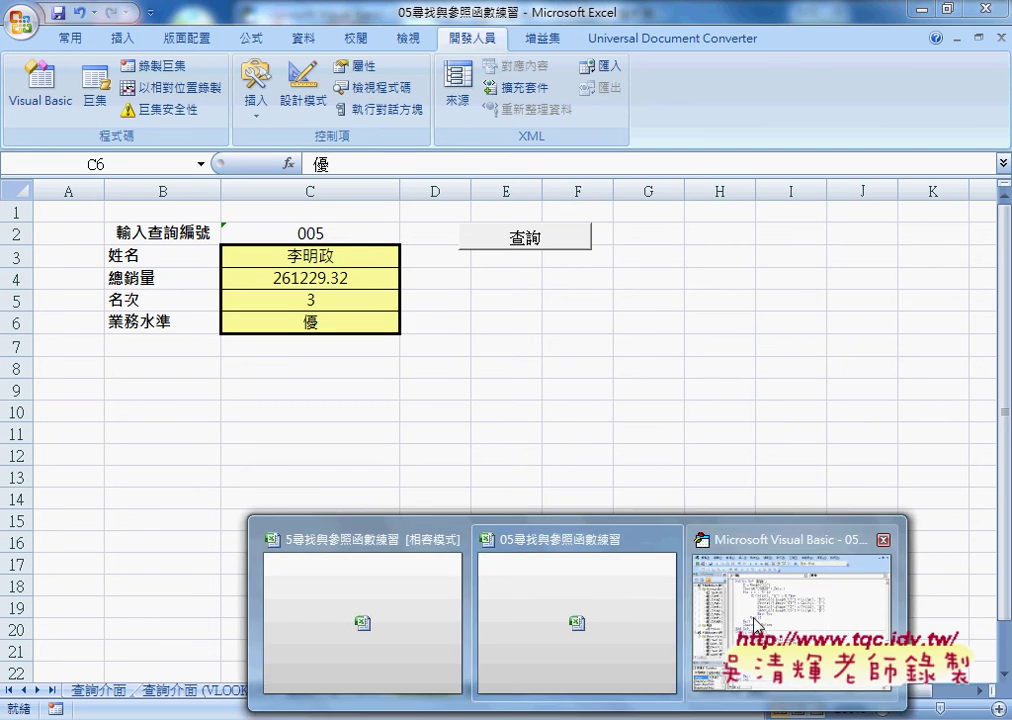
Step: In the 查詢 macro, replace the 3 in Sheets(3) with empty quotes
{"action": "left_click", "coordinate": [795, 609]}
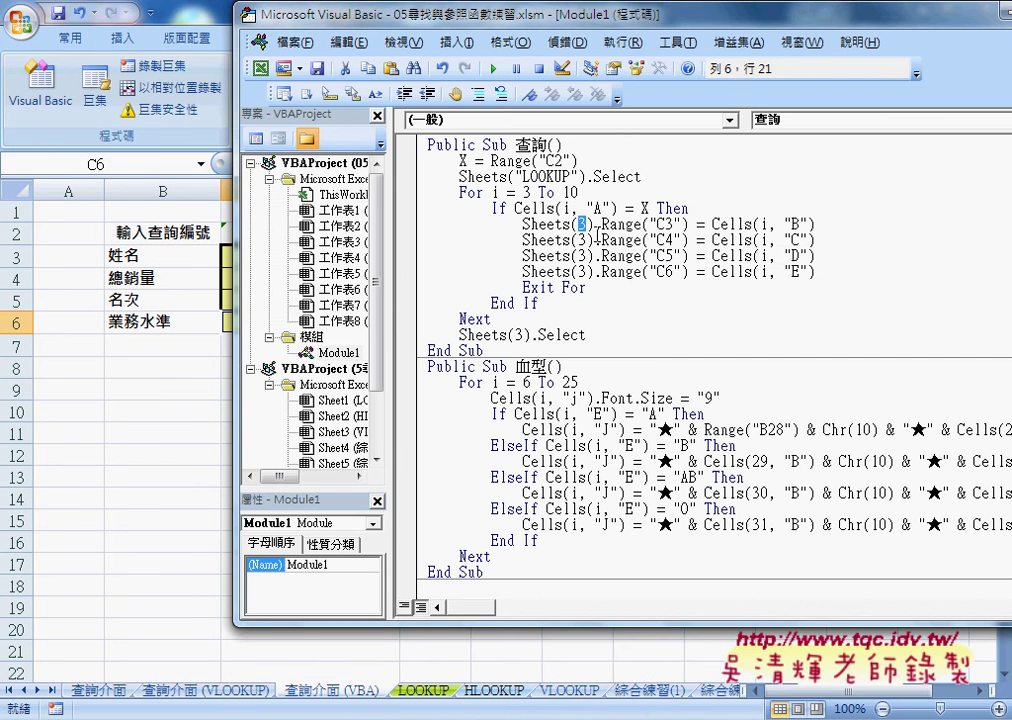
{"action": "type", "text": "\""}
{"action": "type", "text": "\""}
{"action": "key", "text": "Left"}
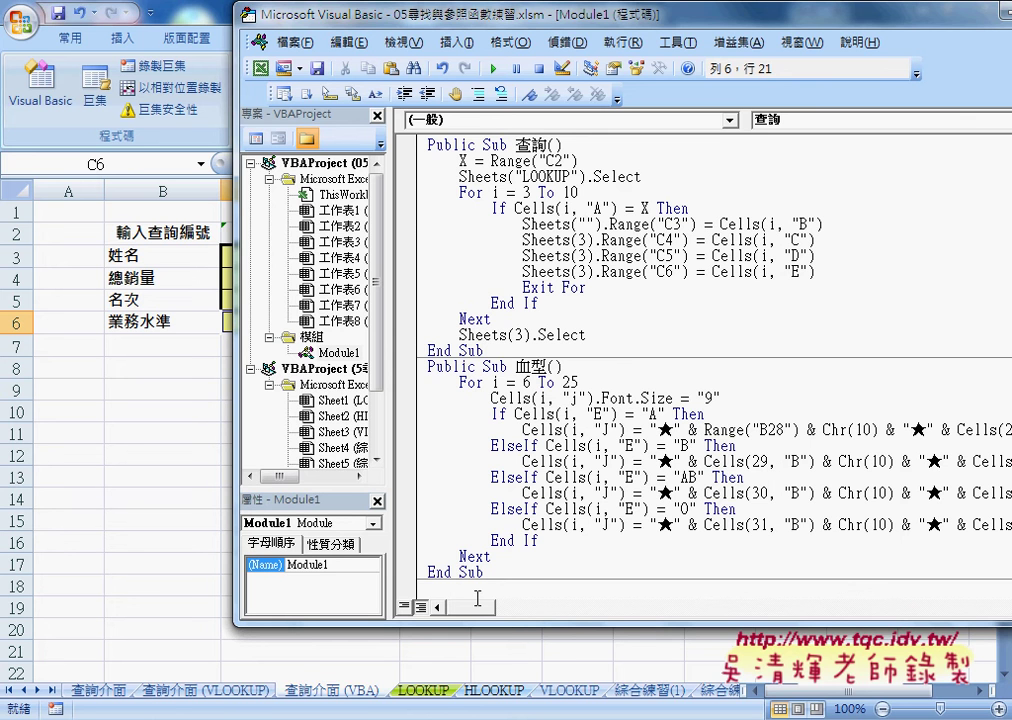
Step: Copy the 查詢介面 (VBA) sheet tab name and paste it inside the Sheets quotes
{"action": "left_click", "coordinate": [356, 696]}
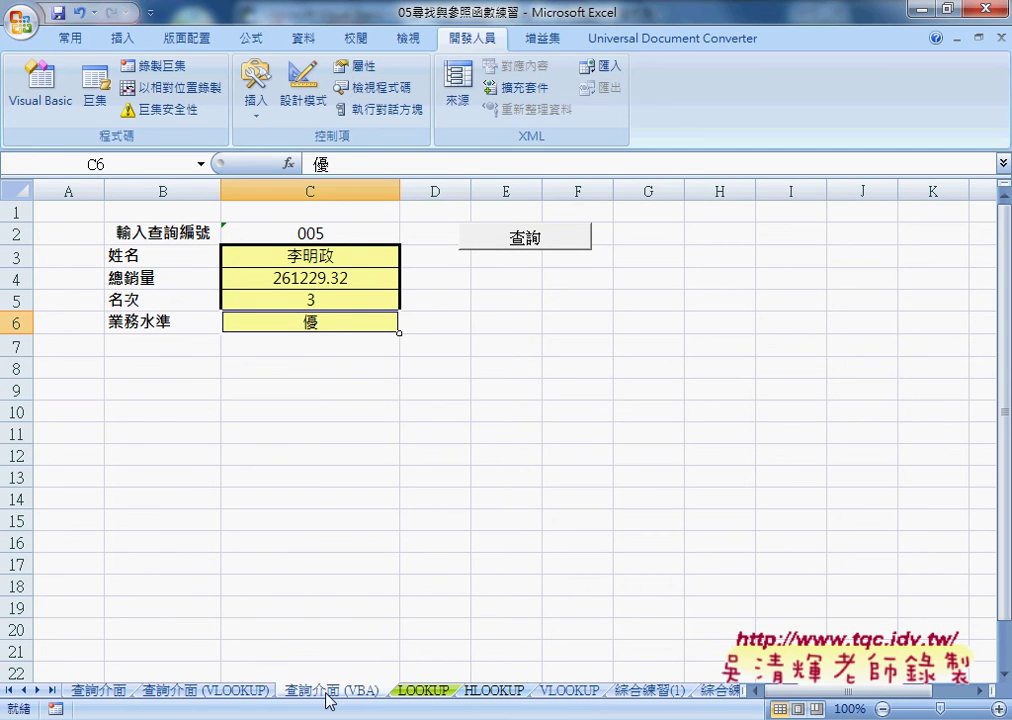
{"action": "double_click", "coordinate": [356, 694]}
{"action": "key", "text": "ctrl+c"}
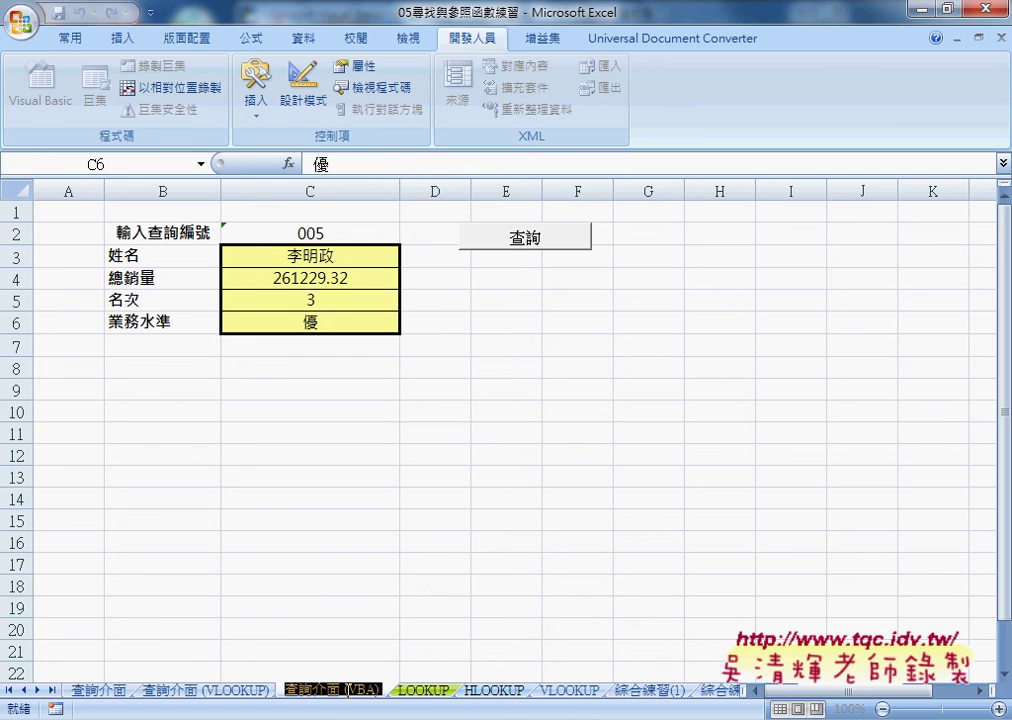
{"action": "left_click", "coordinate": [405, 605]}
{"action": "mouse_move", "coordinate": [620, 668]}
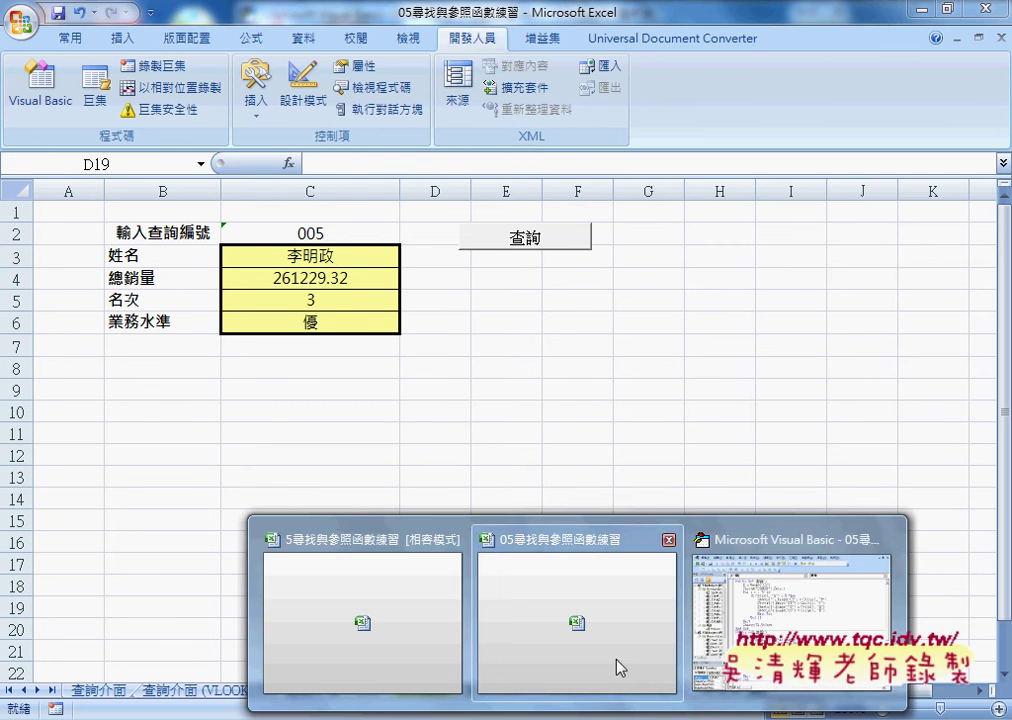
{"action": "left_click", "coordinate": [734, 545]}
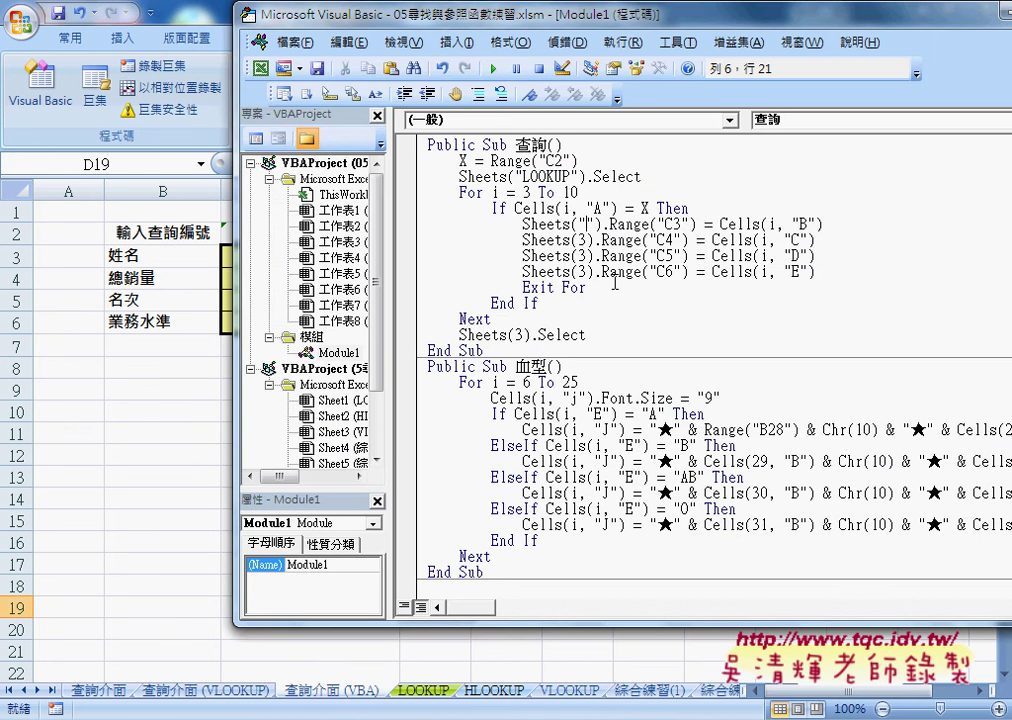
{"action": "key", "text": "ctrl+v"}
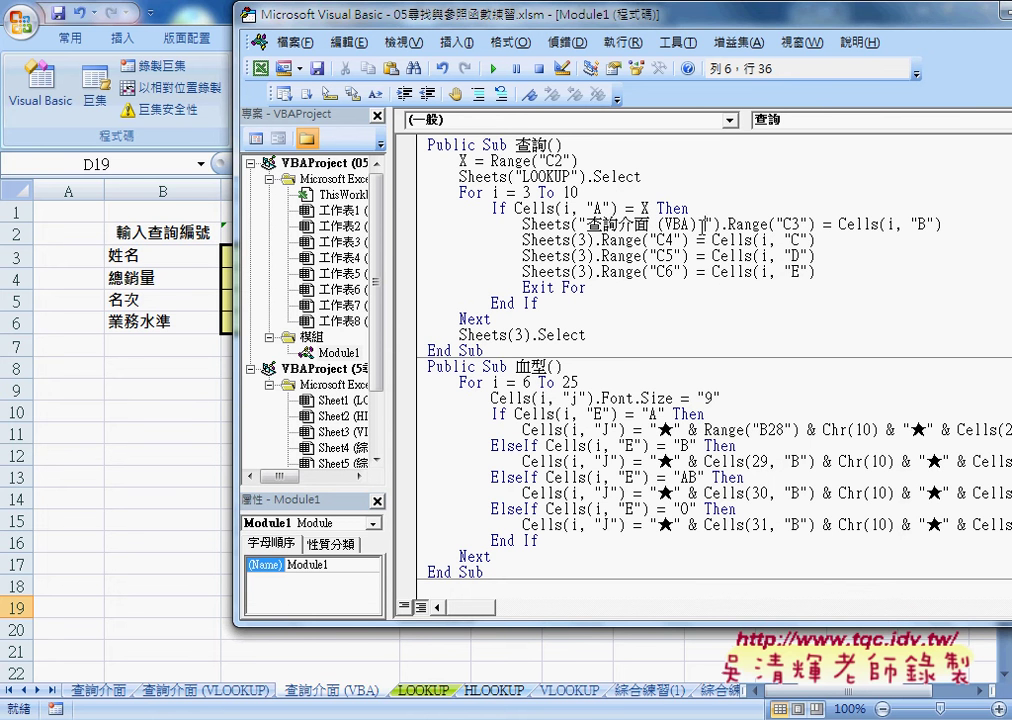
{"action": "key", "text": "Left"}
{"action": "key", "text": "Left"}
{"action": "key", "text": "Left"}
{"action": "key", "text": "Left"}
{"action": "key", "text": "shift+Left"}
Step: Select Cells(i, "B") on the first result line, then go to the C4 result line
{"action": "left_click_drag", "start_coordinate": [960, 224], "coordinate": [836, 224]}
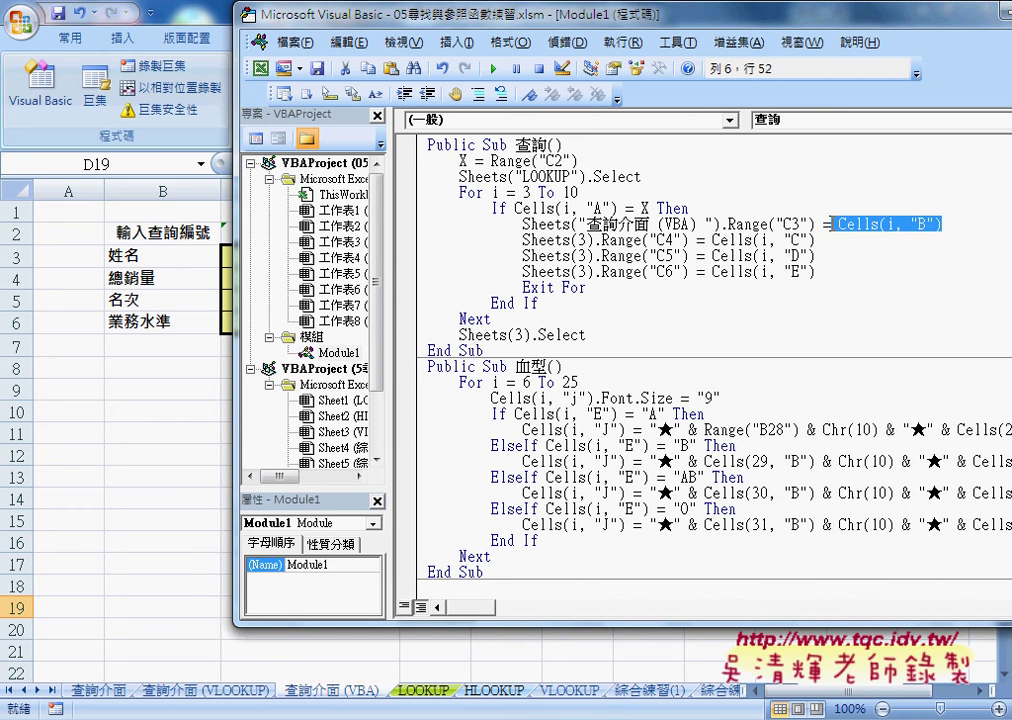
{"action": "left_click", "coordinate": [632, 224]}
{"action": "left_click", "coordinate": [662, 240]}
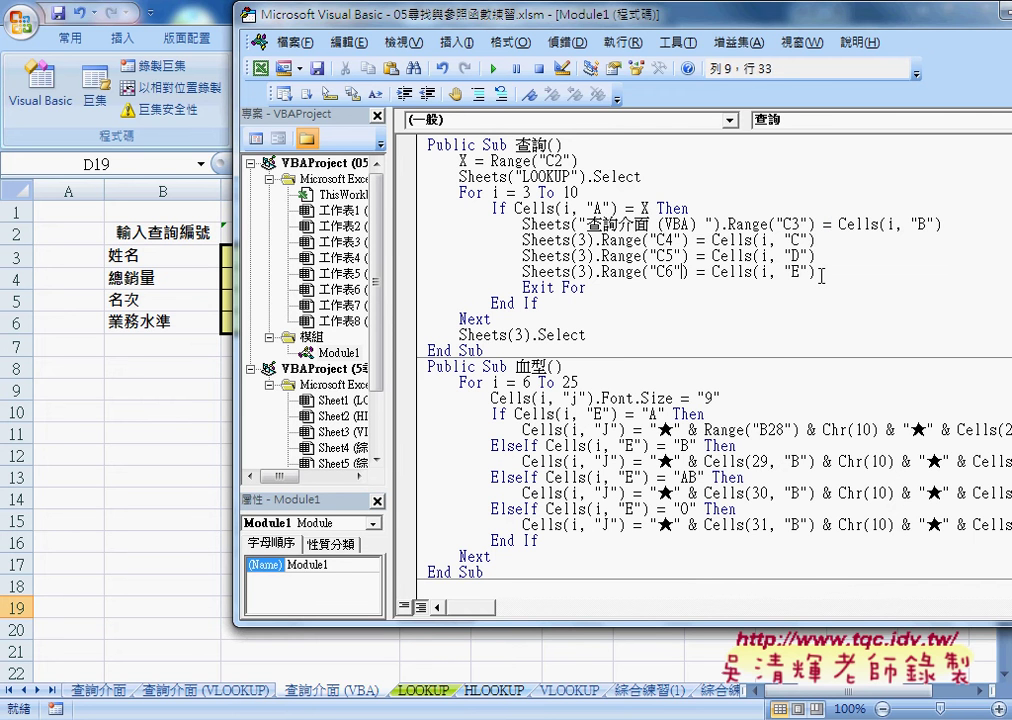
{"action": "mouse_move", "coordinate": [815, 271]}
{"action": "left_mouse_down"}
{"action": "mouse_move", "coordinate": [477, 256]}
{"action": "mouse_move", "coordinate": [412, 222]}
{"action": "left_mouse_up"}
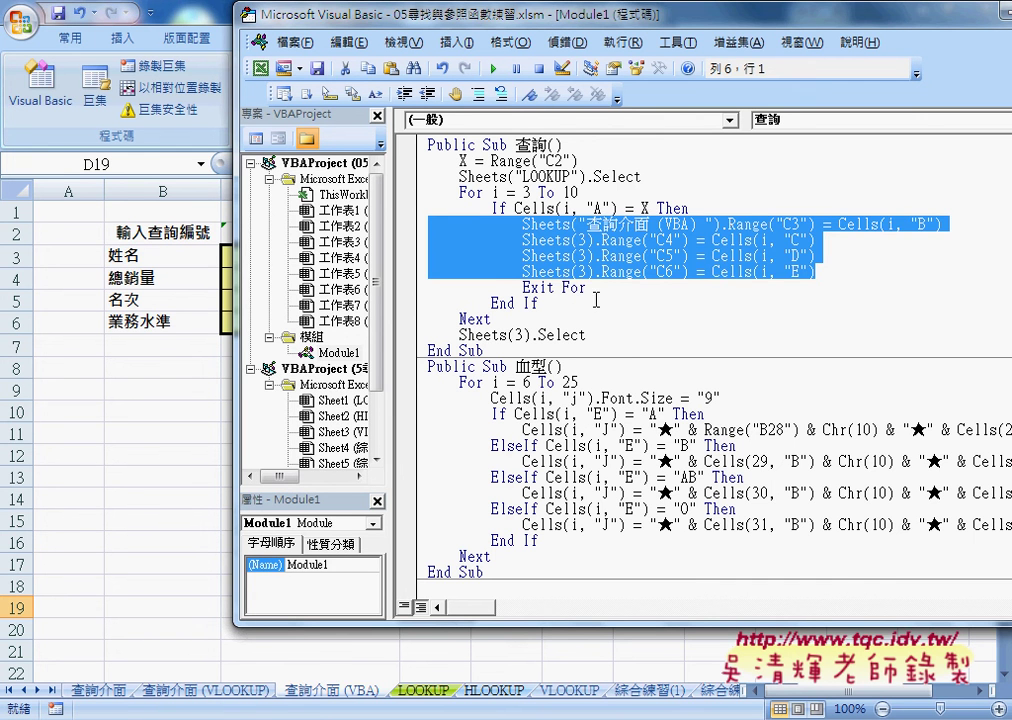
{"action": "left_click_drag", "start_coordinate": [586, 287], "coordinate": [522, 287]}
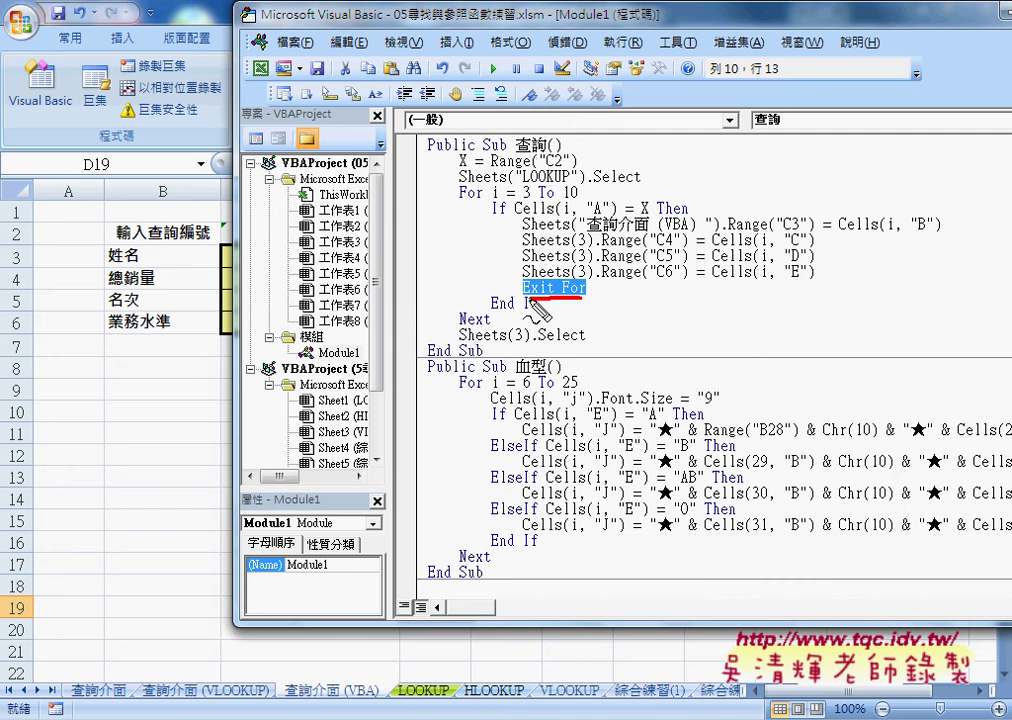
{"action": "mouse_move", "coordinate": [588, 282]}
{"action": "left_mouse_down"}
{"action": "mouse_move", "coordinate": [595, 296]}
{"action": "mouse_move", "coordinate": [495, 324]}
{"action": "mouse_move", "coordinate": [515, 340]}
{"action": "left_mouse_up"}
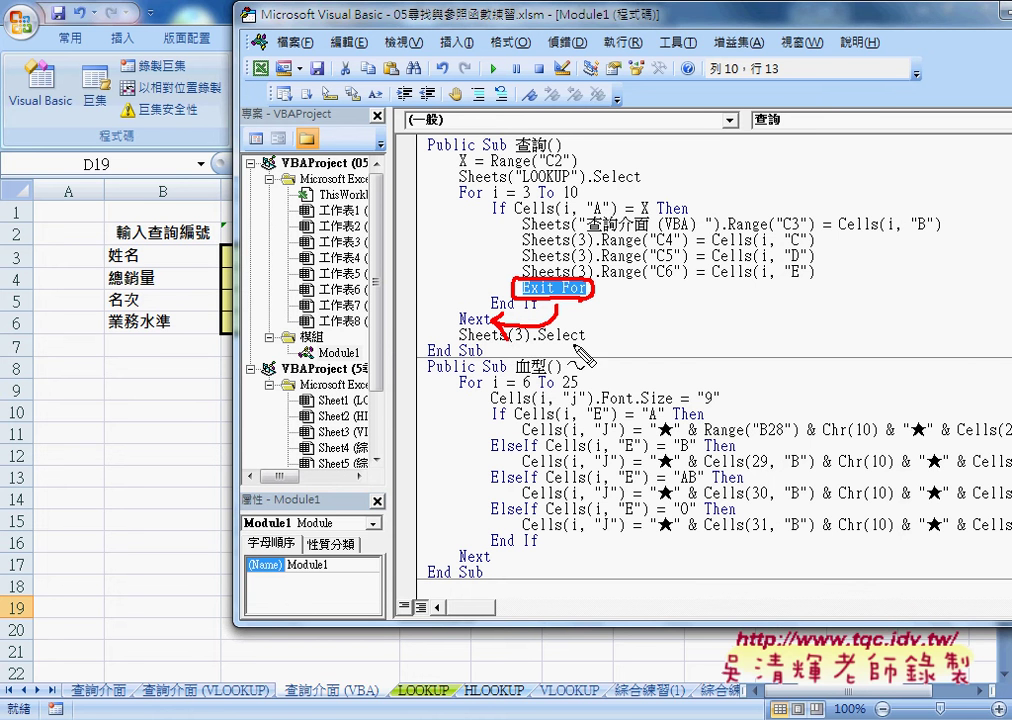
{"action": "left_click_drag", "start_coordinate": [585, 348], "coordinate": [461, 349]}
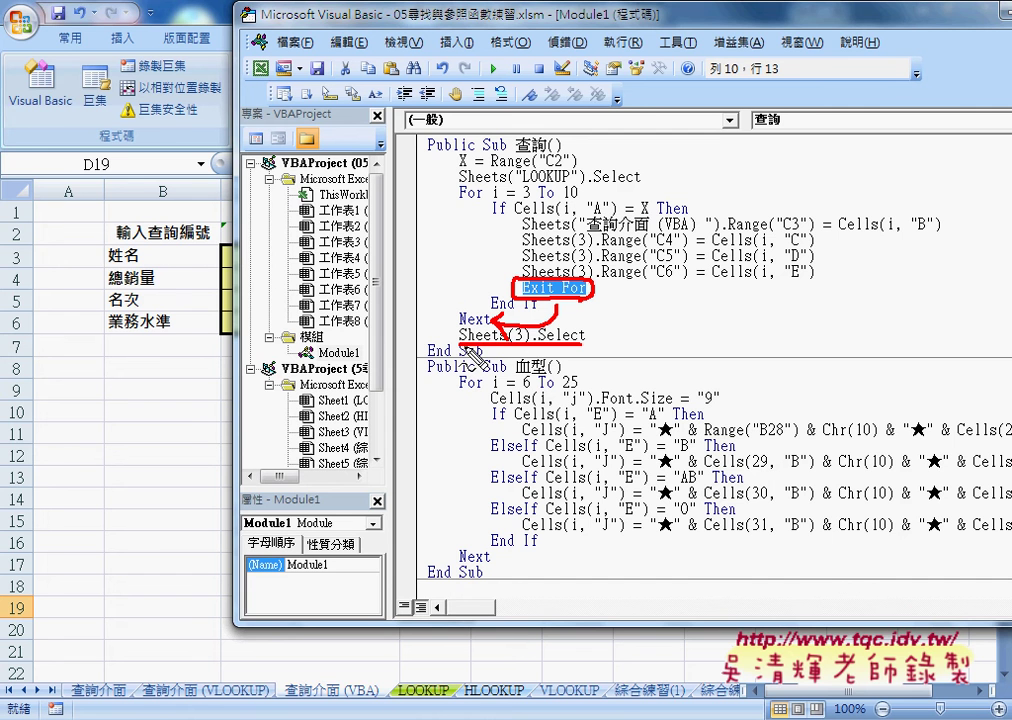
{"action": "mouse_move", "coordinate": [486, 345]}
{"action": "left_mouse_down"}
{"action": "mouse_move", "coordinate": [325, 686]}
{"action": "mouse_move", "coordinate": [364, 652]}
{"action": "left_mouse_up"}
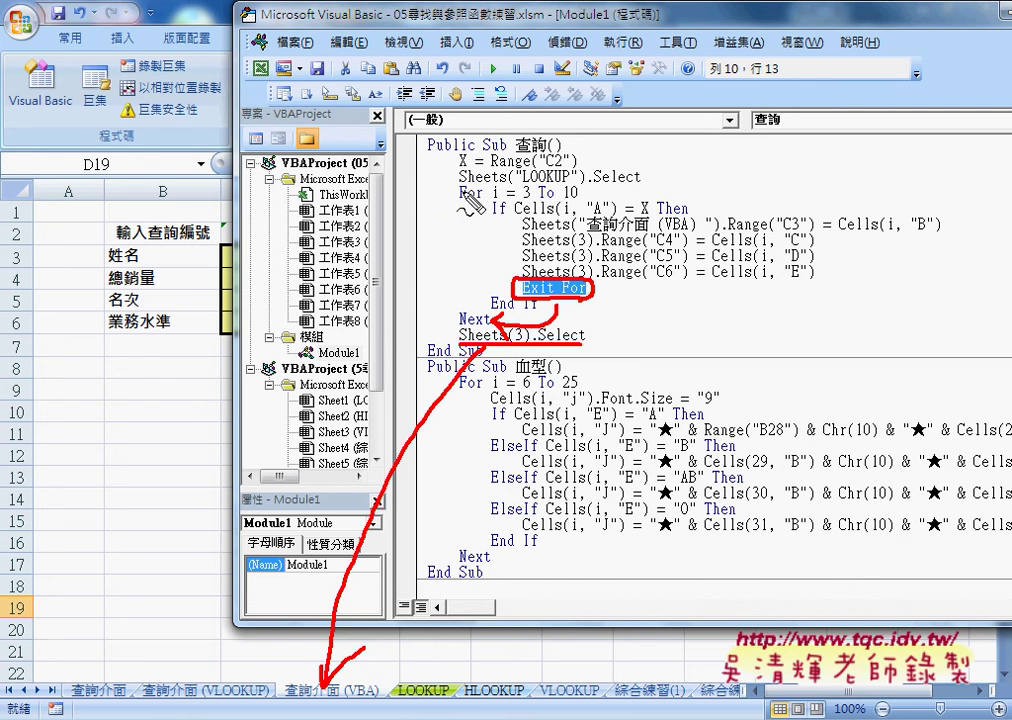
{"action": "left_click_drag", "start_coordinate": [460, 187], "coordinate": [630, 187]}
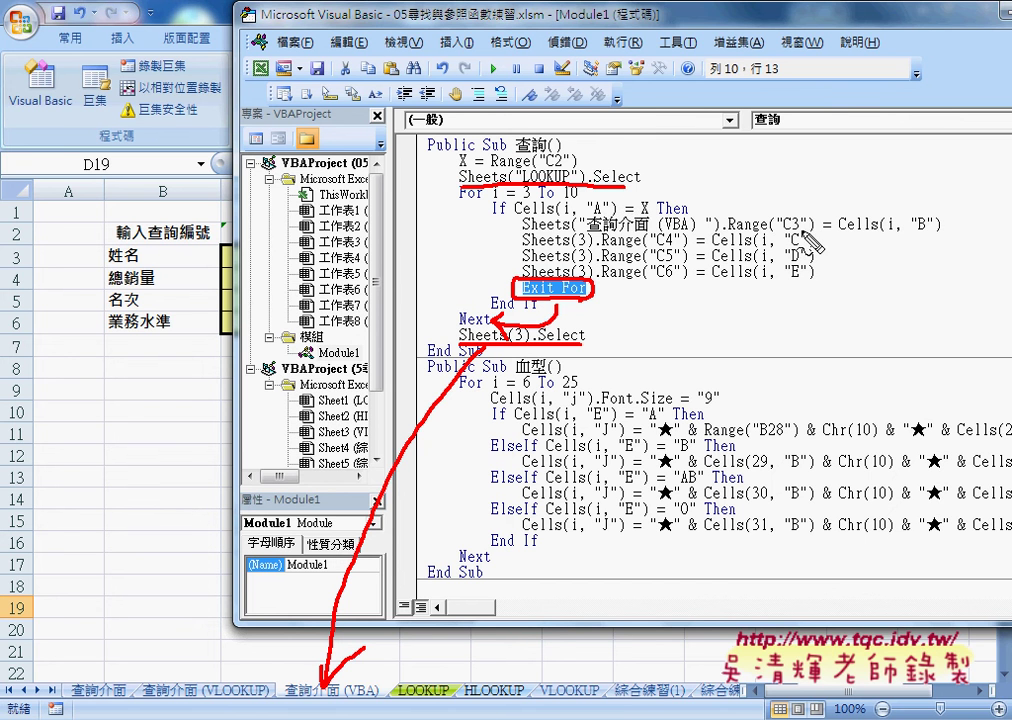
{"action": "left_click_drag", "start_coordinate": [522, 232], "coordinate": [940, 232]}
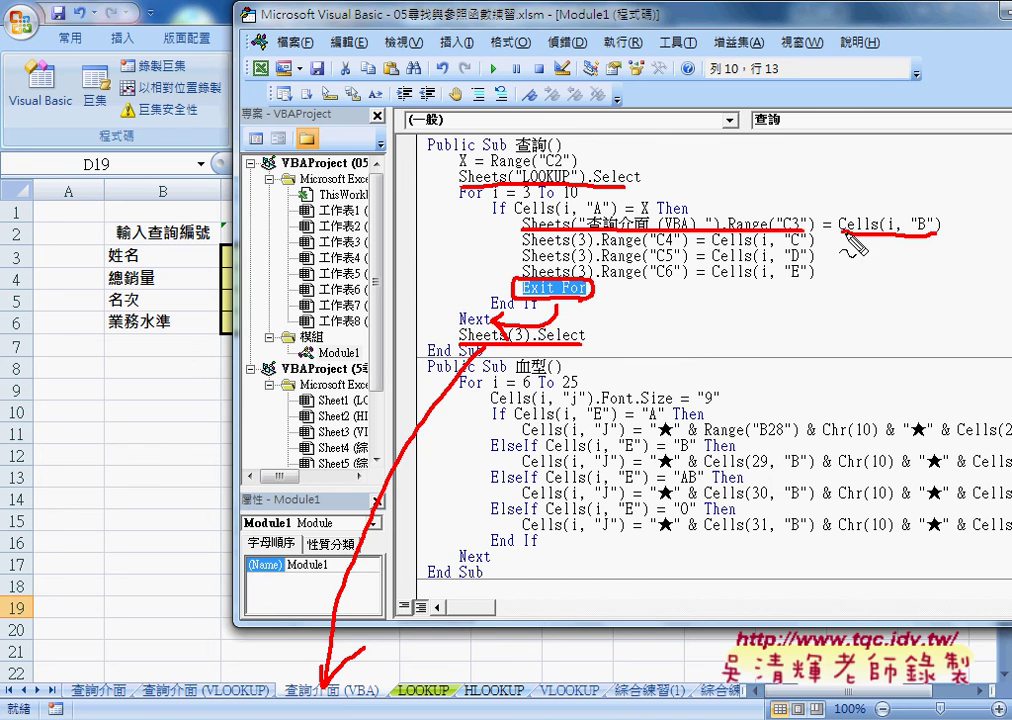
{"action": "left_click_drag", "start_coordinate": [640, 175], "coordinate": [903, 228]}
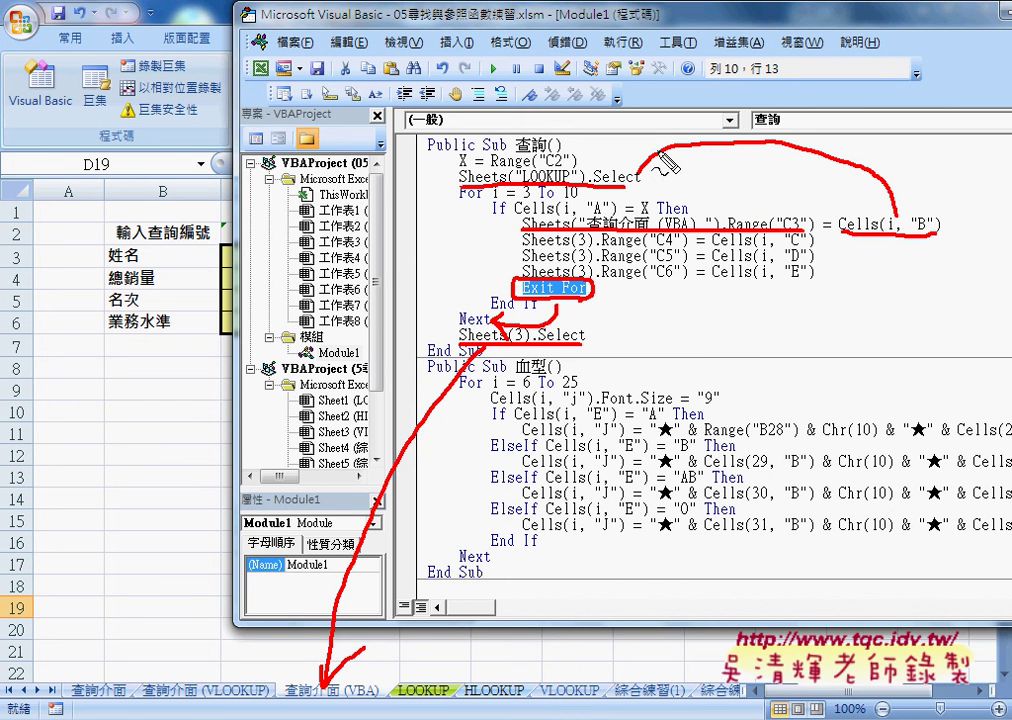
{"action": "left_click_drag", "start_coordinate": [679, 150], "coordinate": [633, 174]}
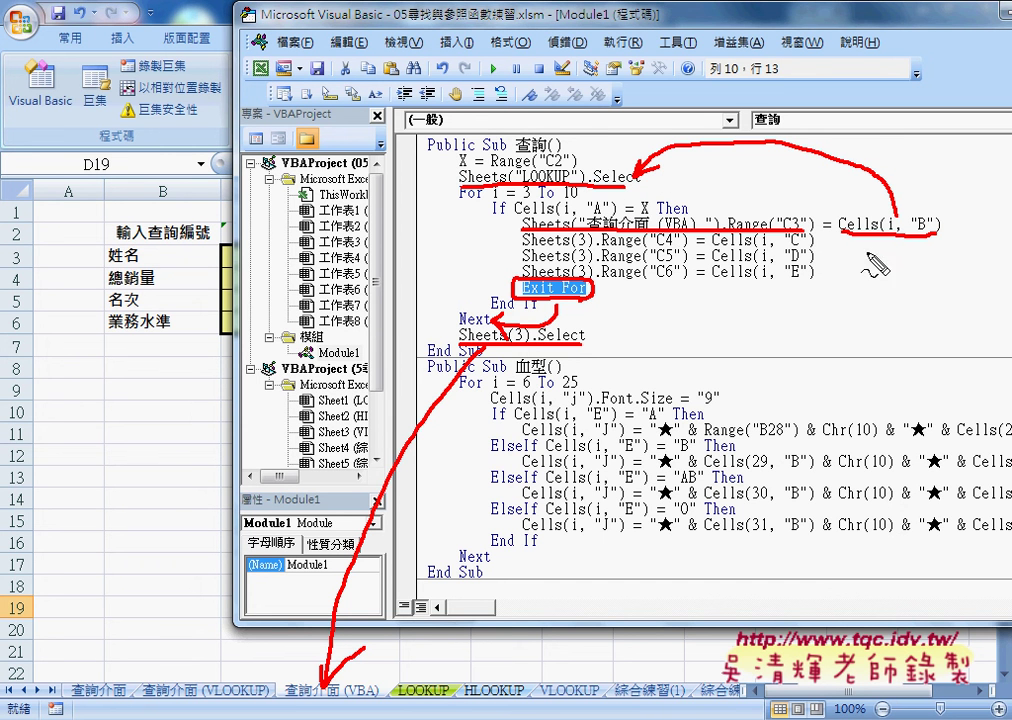
{"action": "mouse_move", "coordinate": [452, 673]}
{"action": "left_mouse_down"}
{"action": "mouse_move", "coordinate": [460, 698]}
{"action": "mouse_move", "coordinate": [400, 672]}
{"action": "left_mouse_up"}
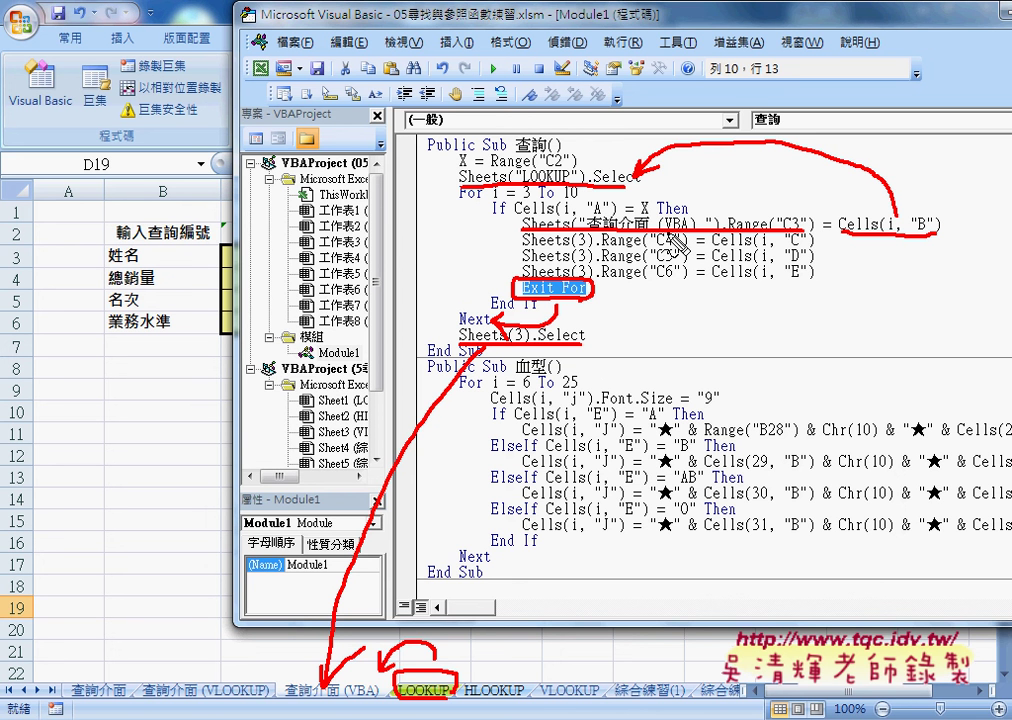
{"action": "key", "text": "Escape"}
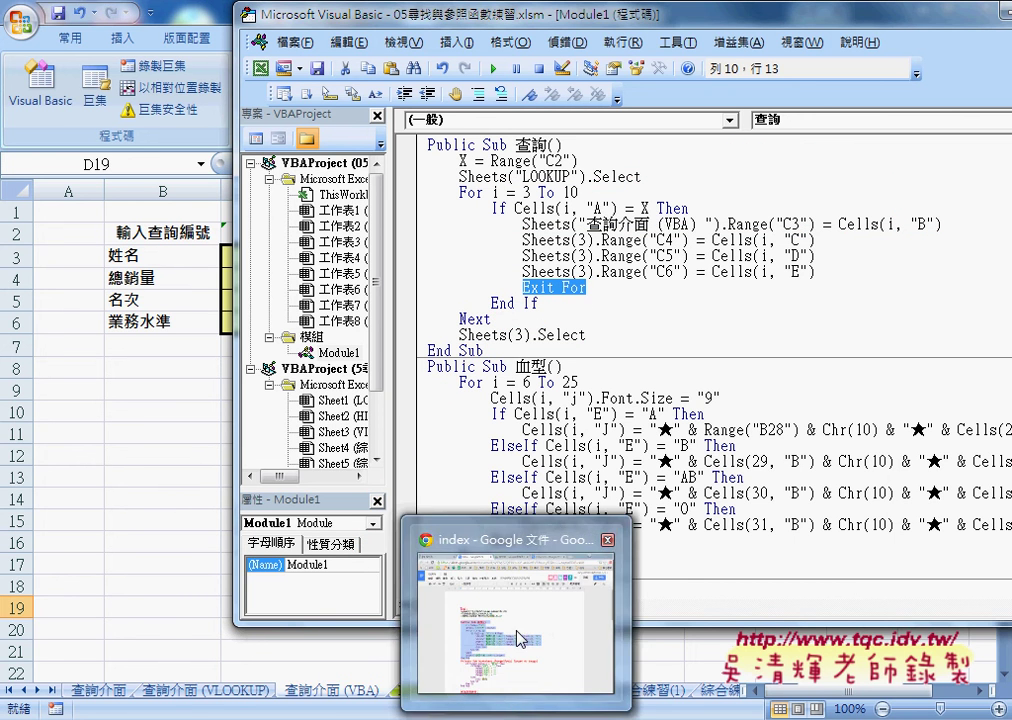
Step: Highlight the three lookup formula lines in the Google Docs notes
{"action": "left_click", "coordinate": [518, 638]}
{"action": "left_click", "coordinate": [444, 319]}
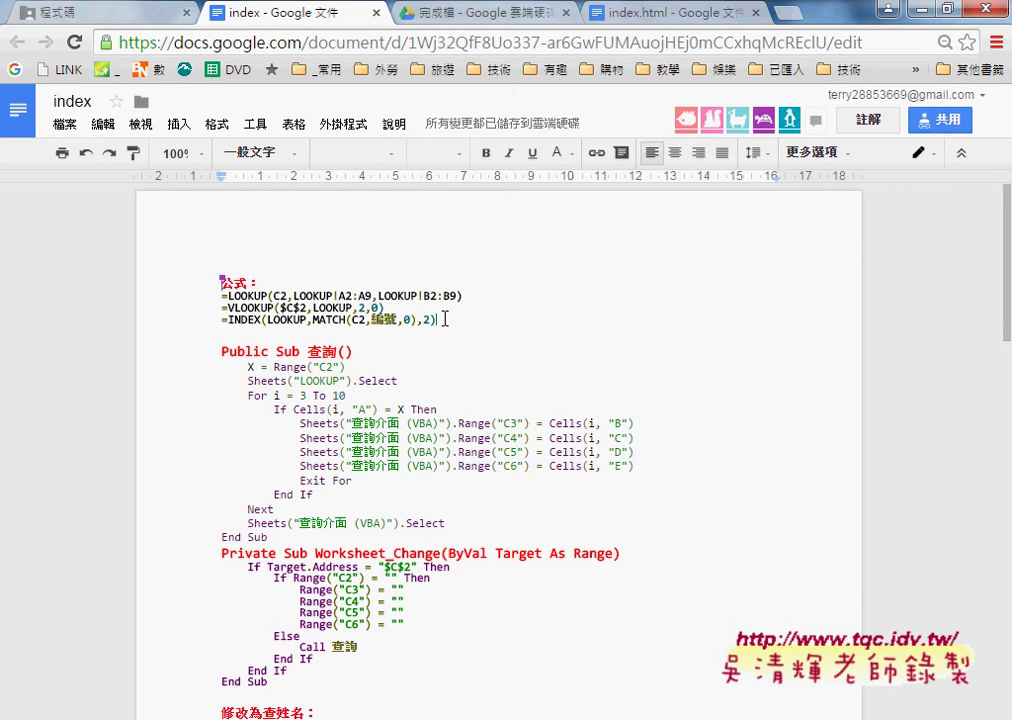
{"action": "left_click_drag", "start_coordinate": [444, 319], "coordinate": [220, 296]}
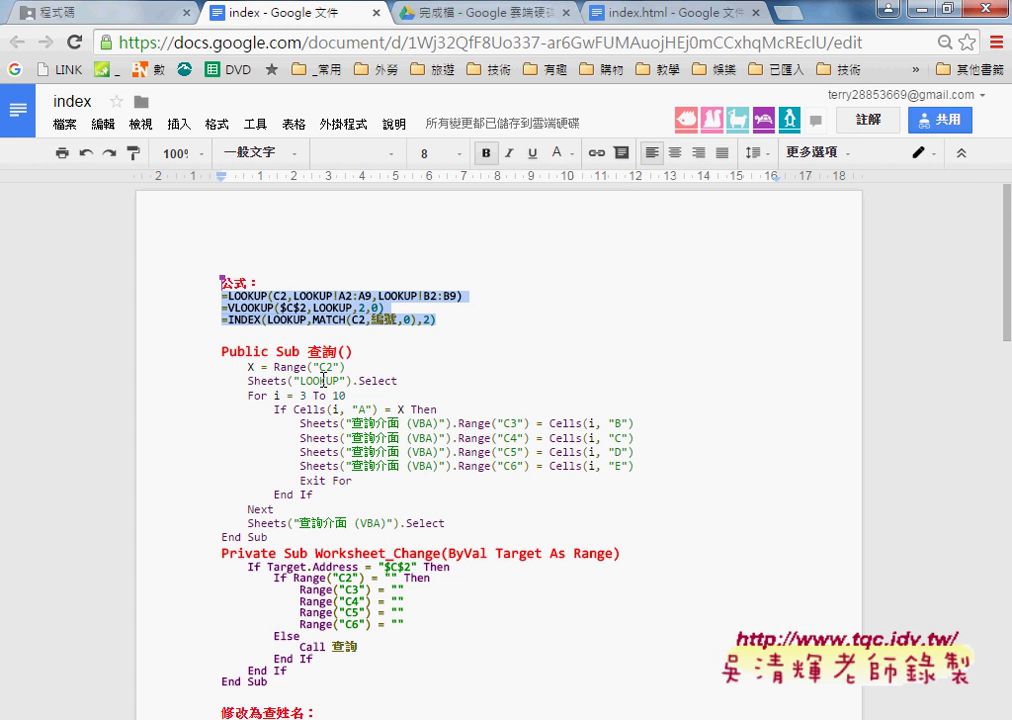
{"action": "left_click", "coordinate": [441, 423]}
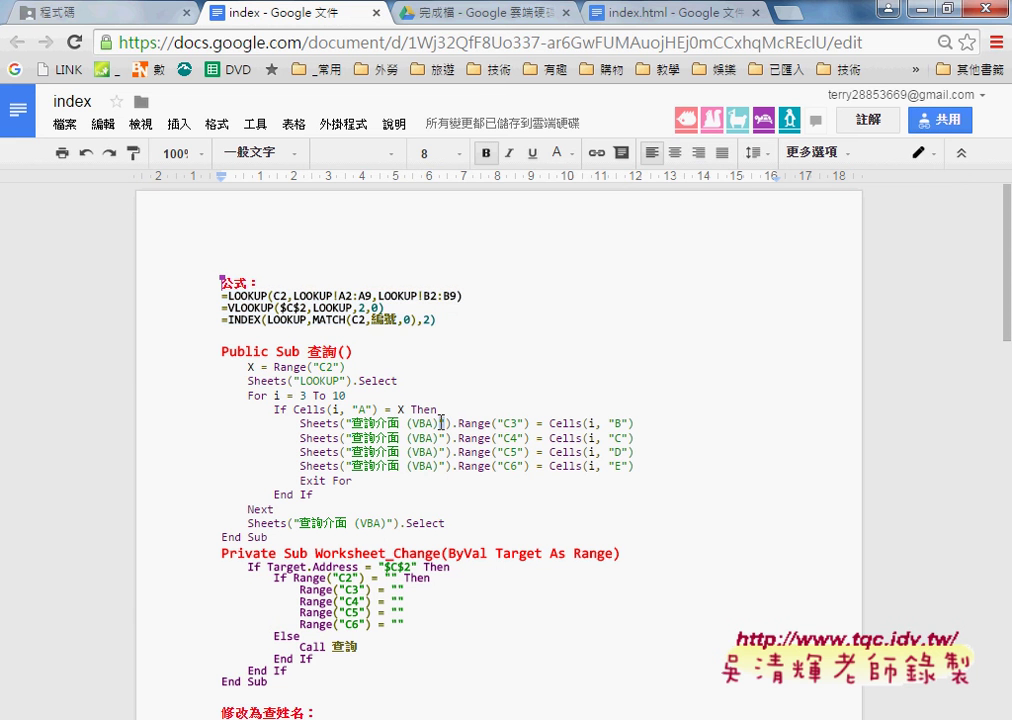
Step: Select the 查詢介面 (VBA) sheet name in the macro code, pointing out its inner space
{"action": "left_click", "coordinate": [346, 423], "text": "shift"}
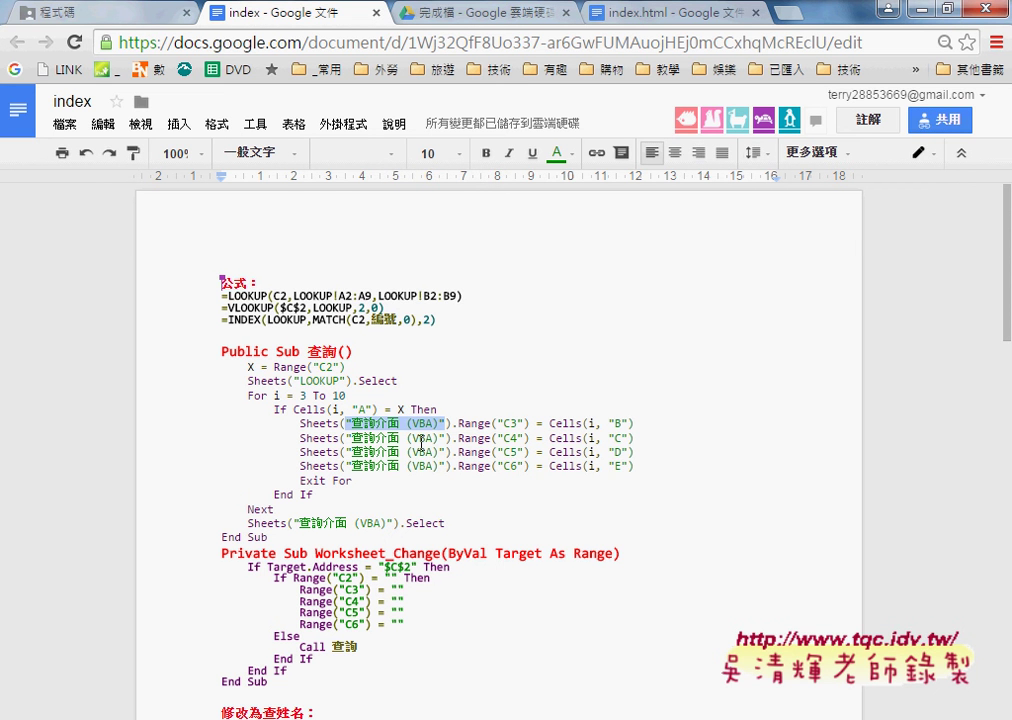
{"action": "left_click", "coordinate": [409, 424]}
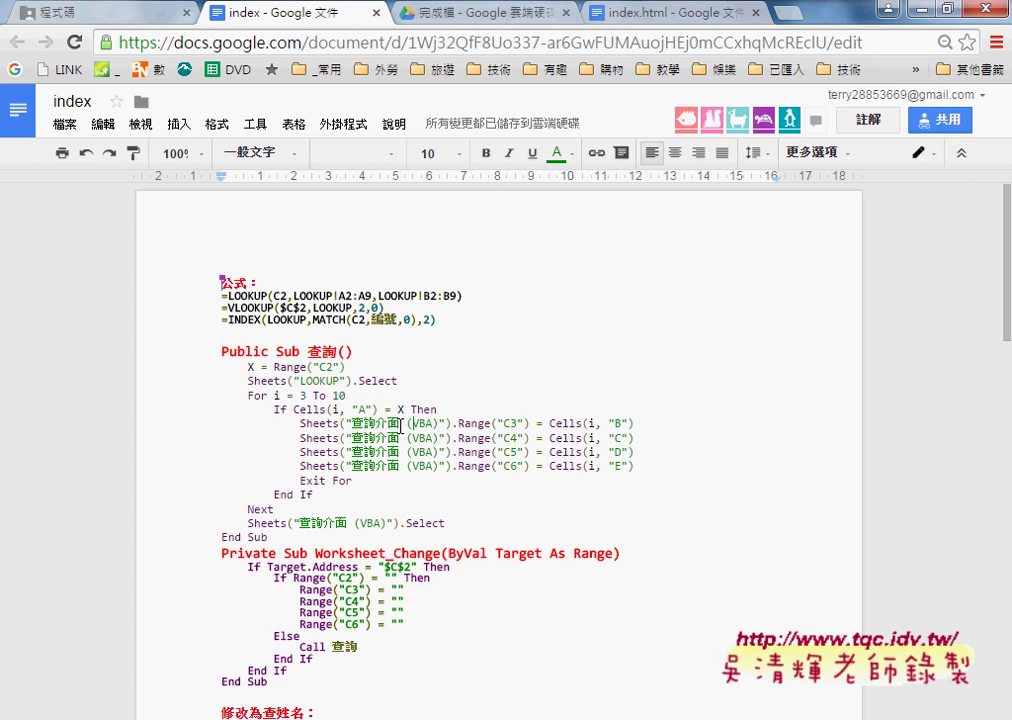
{"action": "key", "text": "shift+Left"}
{"action": "left_click", "coordinate": [444, 424]}
{"action": "key", "text": "alt+Tab"}
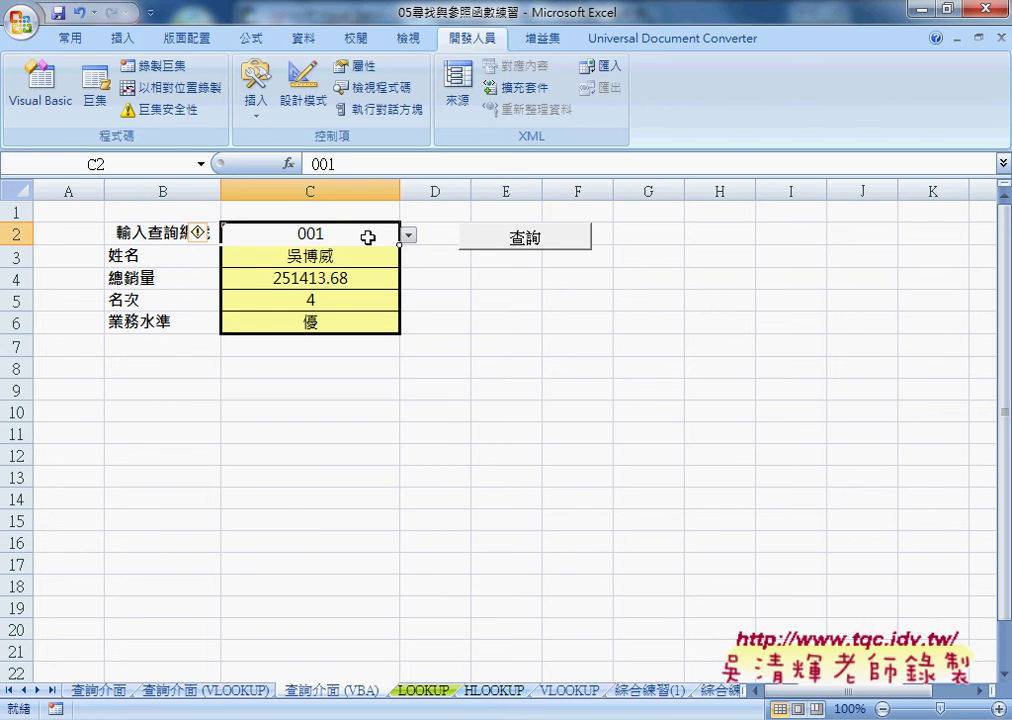
Step: Pick ID 003 from C2's dropdown and click away to show sales 211348.68, rank 6, level 良
{"action": "left_click", "coordinate": [408, 234]}
{"action": "left_click", "coordinate": [390, 274]}
{"action": "left_click", "coordinate": [503, 240]}
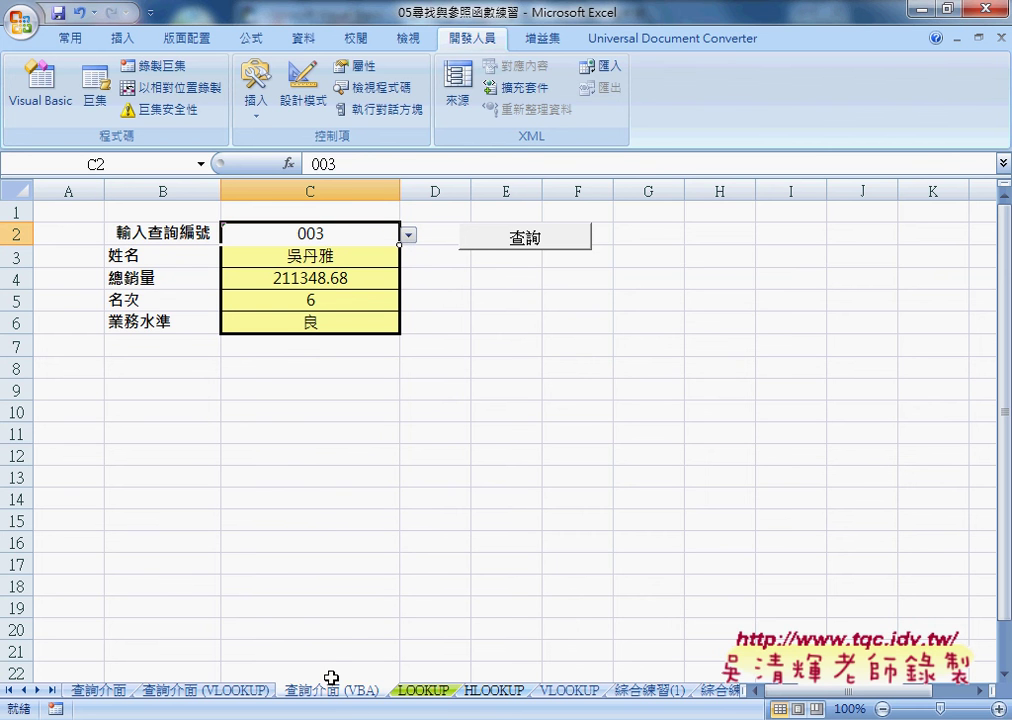
{"action": "left_click", "coordinate": [355, 630]}
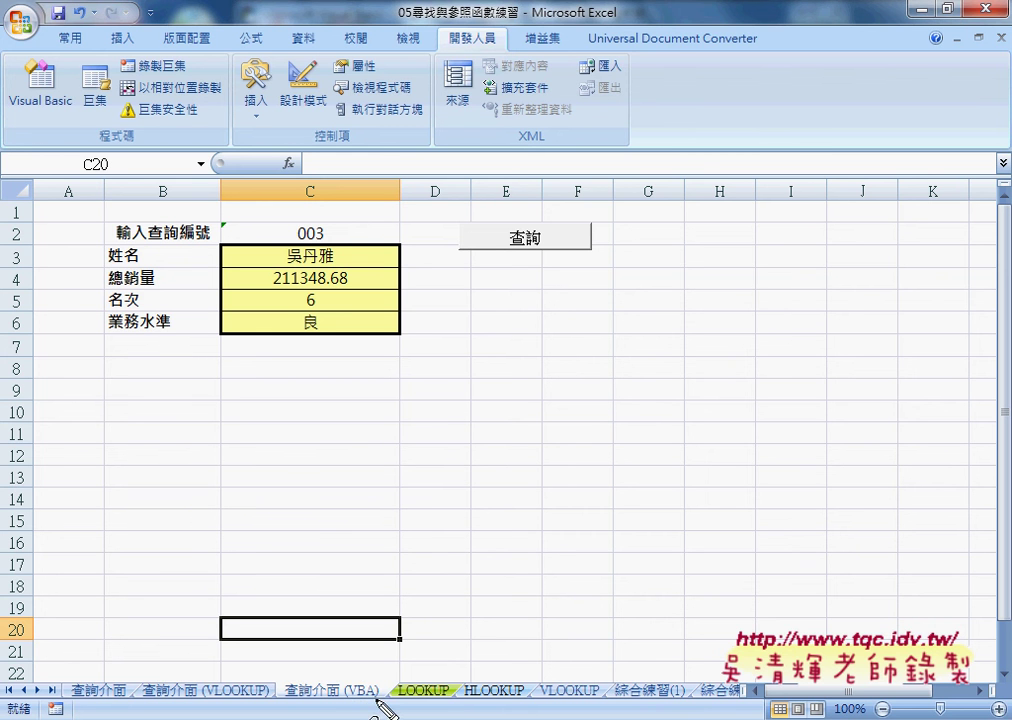
{"action": "mouse_move", "coordinate": [376, 697]}
{"action": "left_mouse_down"}
{"action": "mouse_move", "coordinate": [281, 698]}
{"action": "mouse_move", "coordinate": [372, 684]}
{"action": "left_mouse_up"}
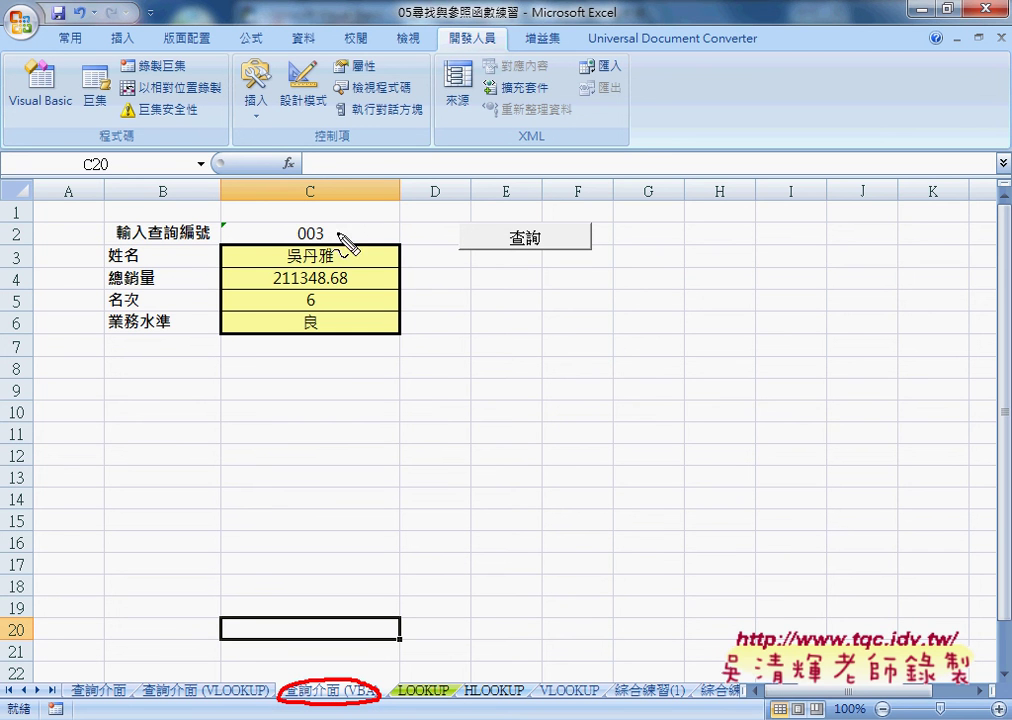
{"action": "mouse_move", "coordinate": [334, 235]}
{"action": "left_mouse_down"}
{"action": "mouse_move", "coordinate": [305, 226]}
{"action": "mouse_move", "coordinate": [338, 240]}
{"action": "left_mouse_up"}
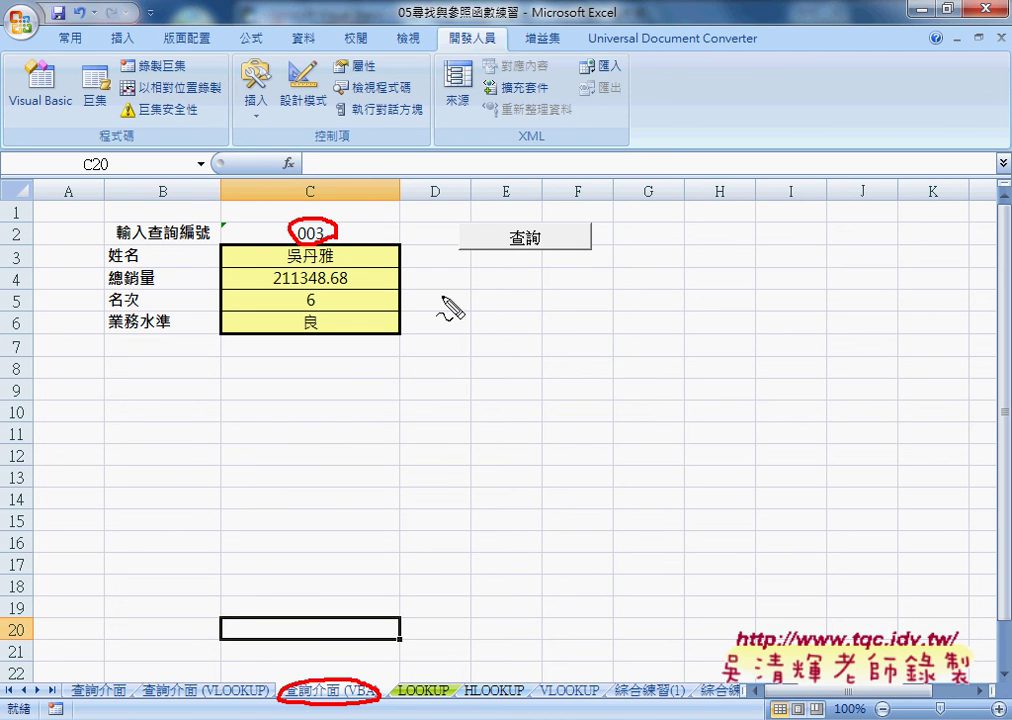
{"action": "mouse_move", "coordinate": [502, 330]}
{"action": "left_mouse_down"}
{"action": "mouse_move", "coordinate": [388, 249]}
{"action": "mouse_move", "coordinate": [342, 232]}
{"action": "mouse_move", "coordinate": [368, 224]}
{"action": "left_mouse_up"}
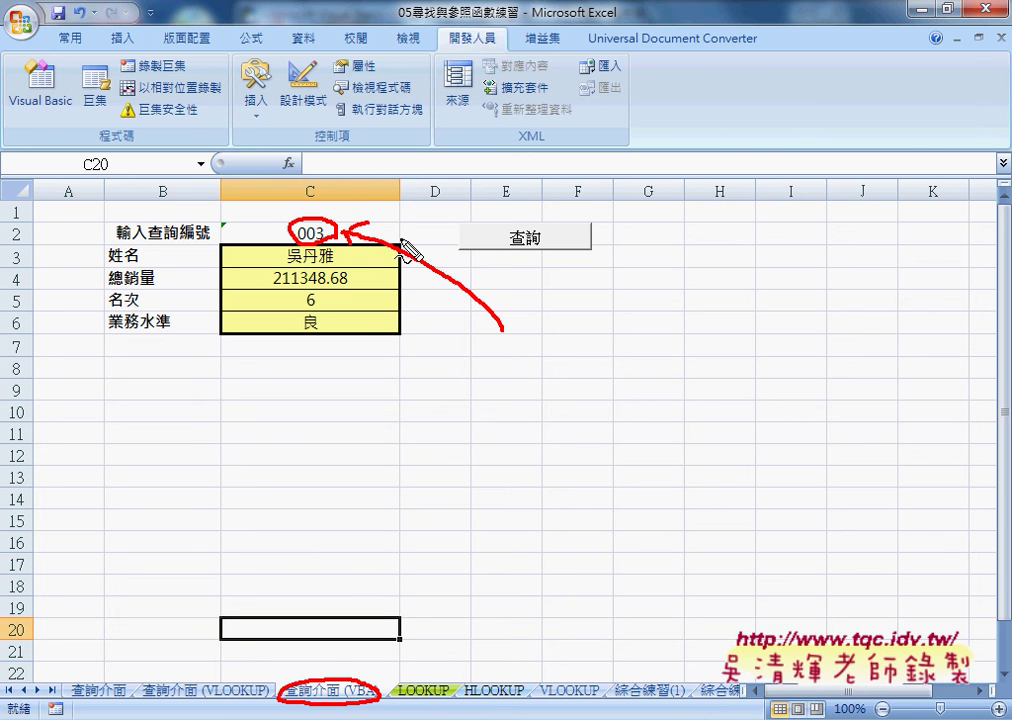
{"action": "key", "text": "Escape"}
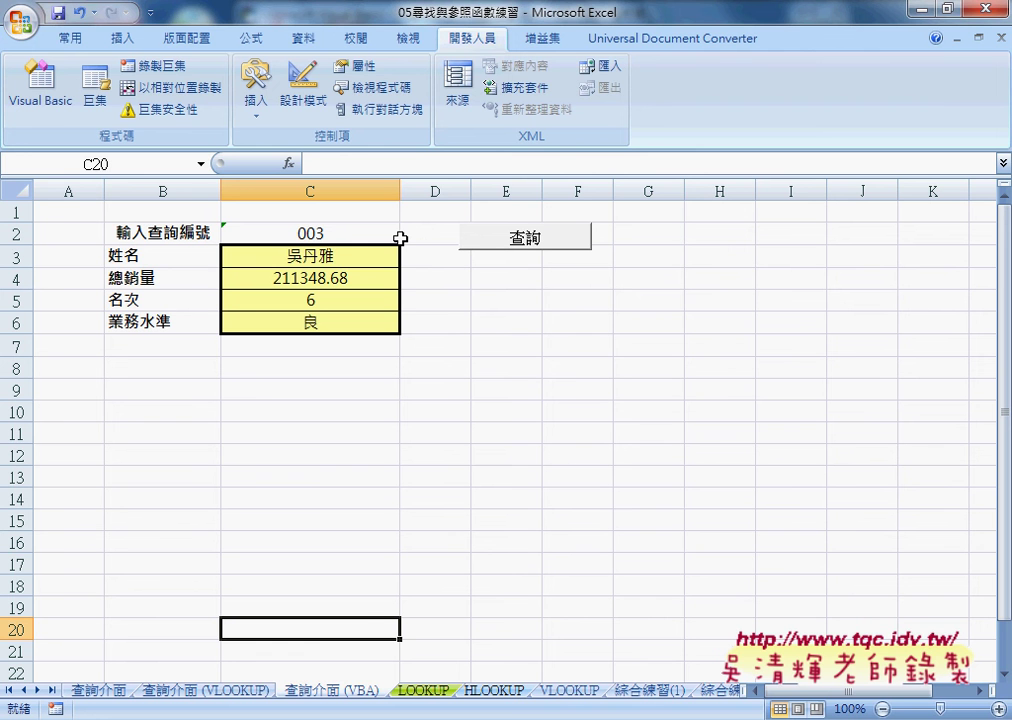
Step: Launch the Visual Basic editor and widen the project and properties panes
{"action": "left_click", "coordinate": [63, 108]}
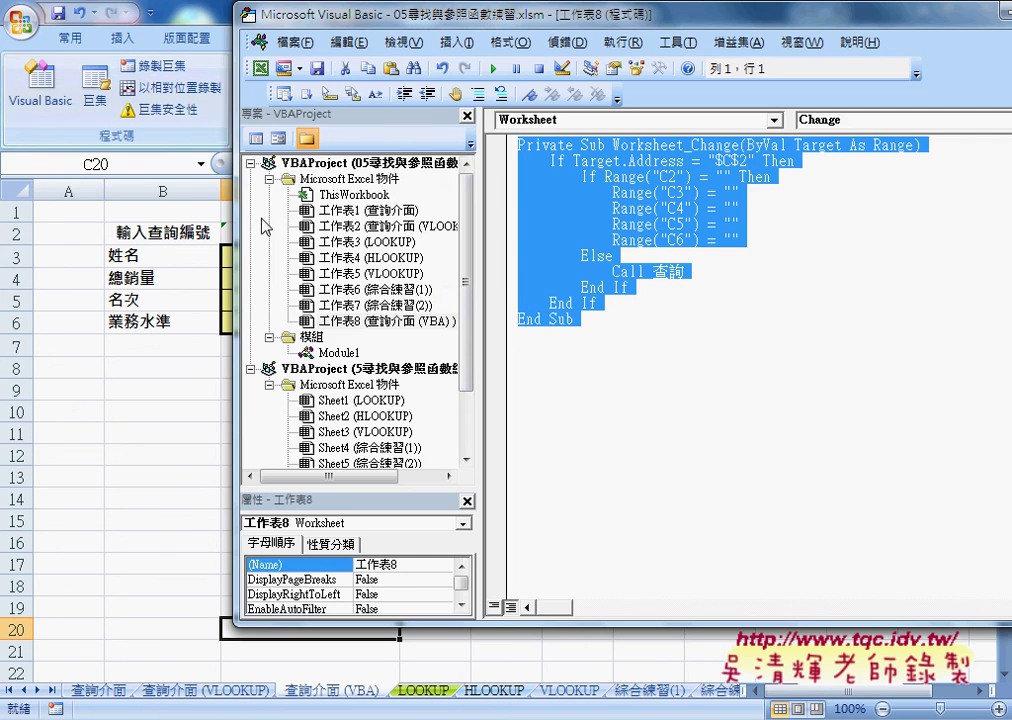
{"action": "left_click_drag", "start_coordinate": [478, 258], "coordinate": [573, 257]}
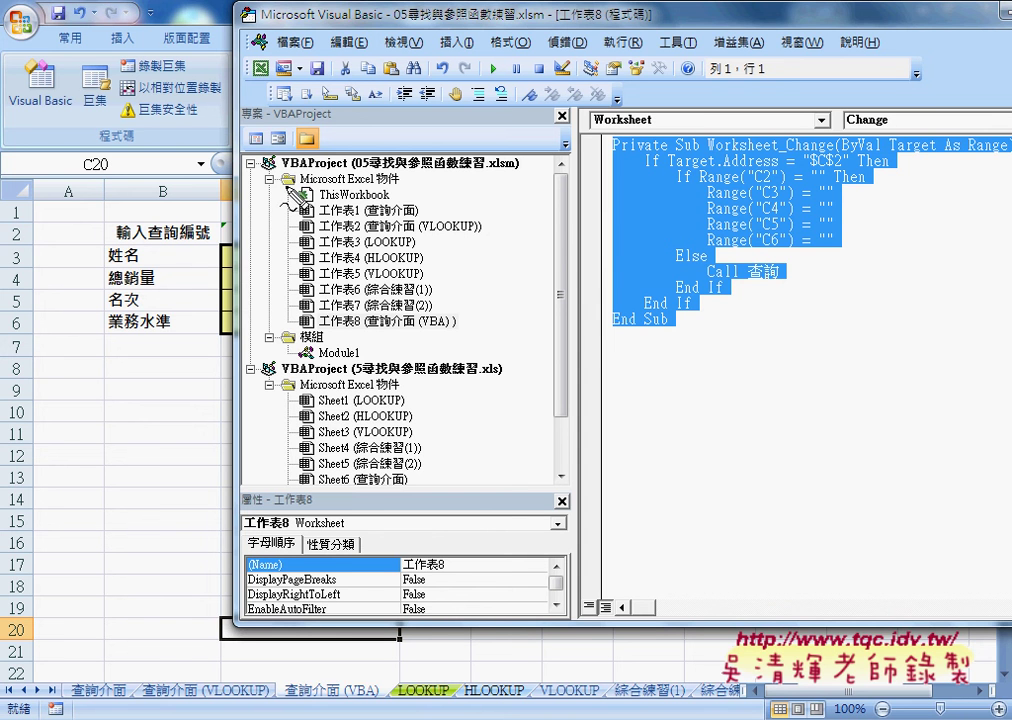
{"action": "left_click_drag", "start_coordinate": [298, 186], "coordinate": [402, 187]}
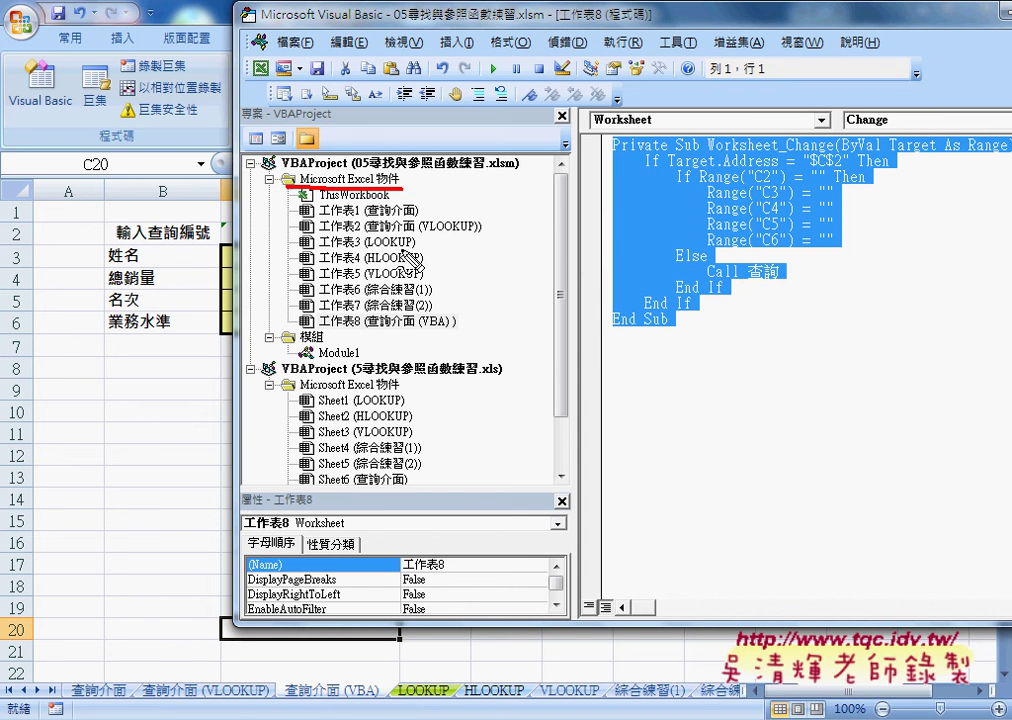
{"action": "mouse_move", "coordinate": [455, 329]}
{"action": "left_mouse_down"}
{"action": "mouse_move", "coordinate": [368, 330]}
{"action": "mouse_move", "coordinate": [467, 322]}
{"action": "left_mouse_up"}
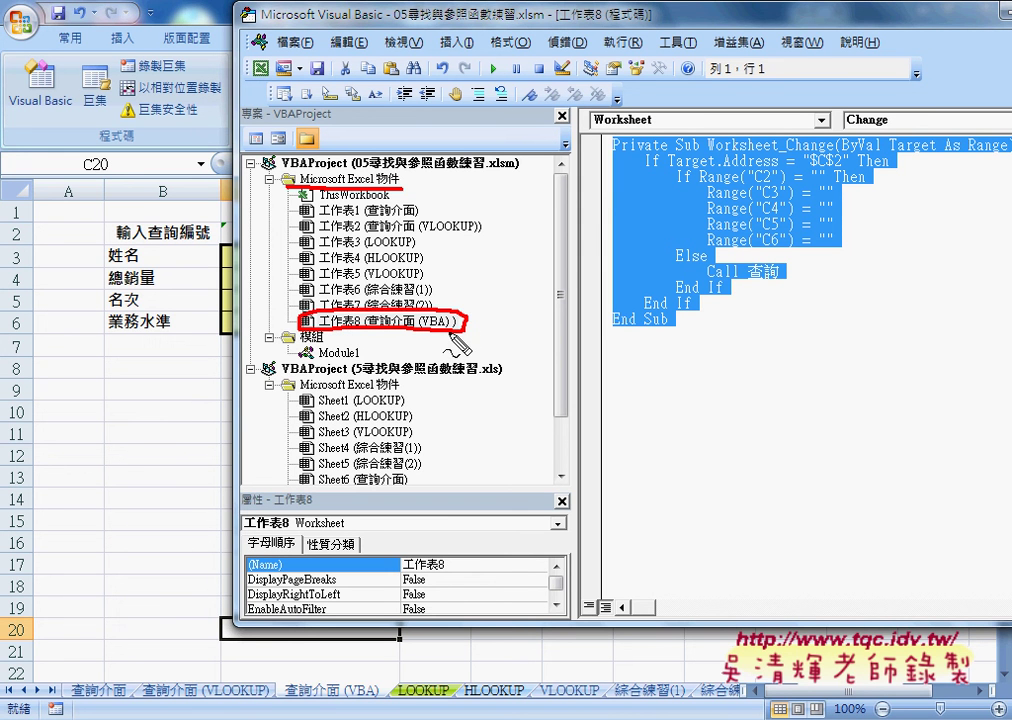
{"action": "mouse_move", "coordinate": [368, 701]}
{"action": "left_mouse_down"}
{"action": "mouse_move", "coordinate": [280, 699]}
{"action": "mouse_move", "coordinate": [335, 686]}
{"action": "mouse_move", "coordinate": [393, 342]}
{"action": "left_mouse_up"}
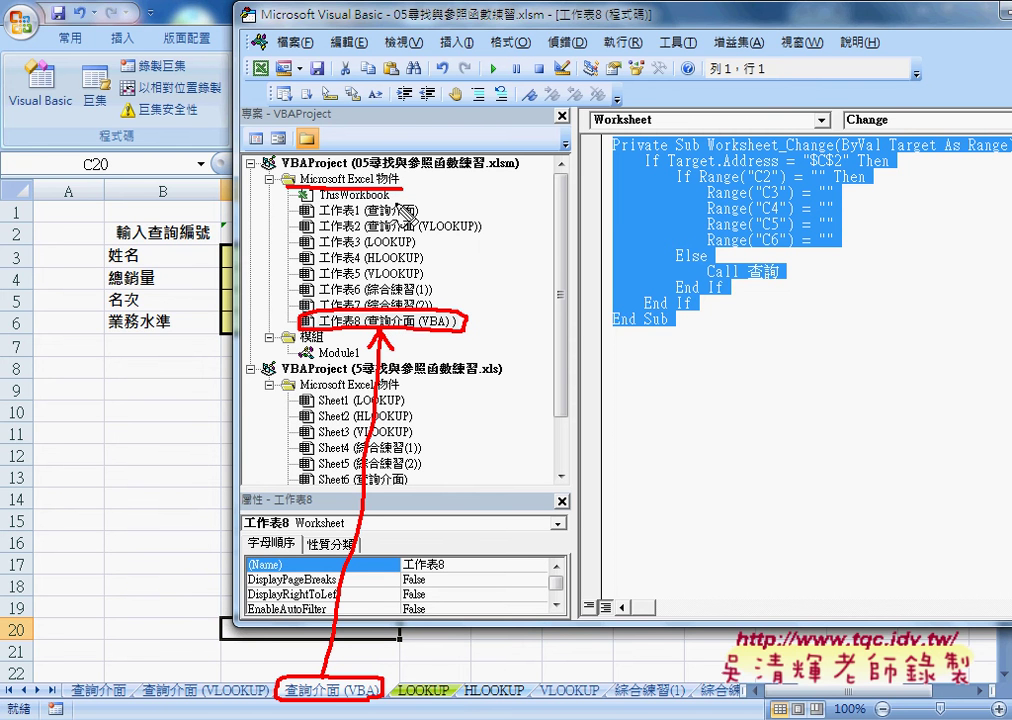
{"action": "key", "text": "Escape"}
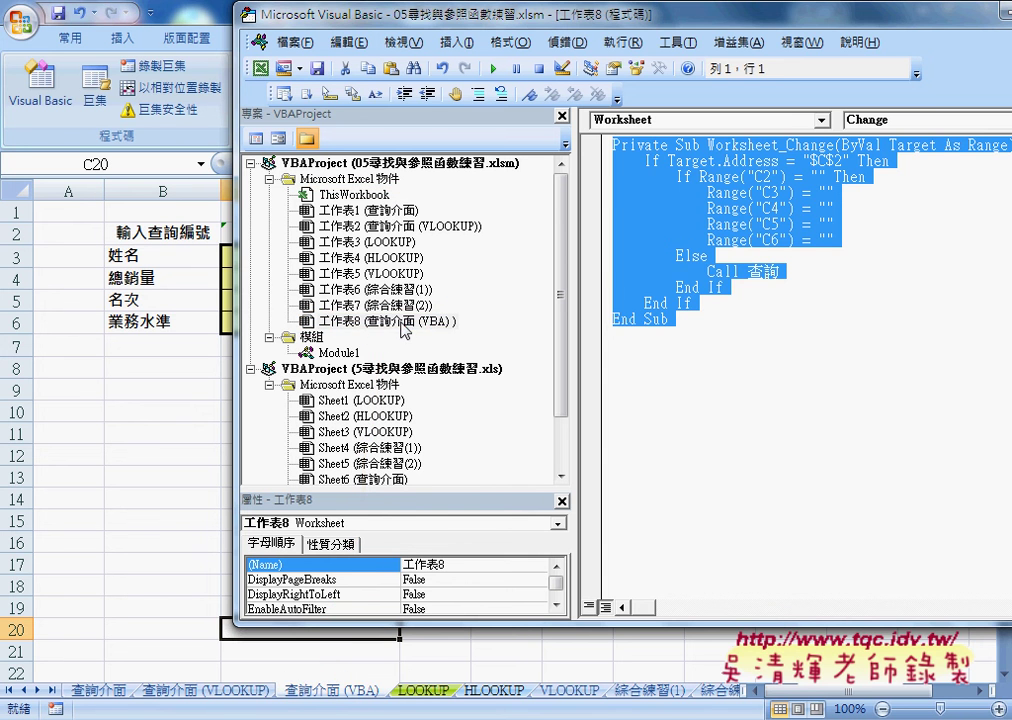
Step: Open the 工作表8 (查詢介面 (VBA)) code and delete its Worksheet_Change procedure
{"action": "left_click", "coordinate": [418, 323]}
{"action": "double_click", "coordinate": [418, 323]}
{"action": "left_click_drag", "start_coordinate": [614, 328], "coordinate": [600, 145]}
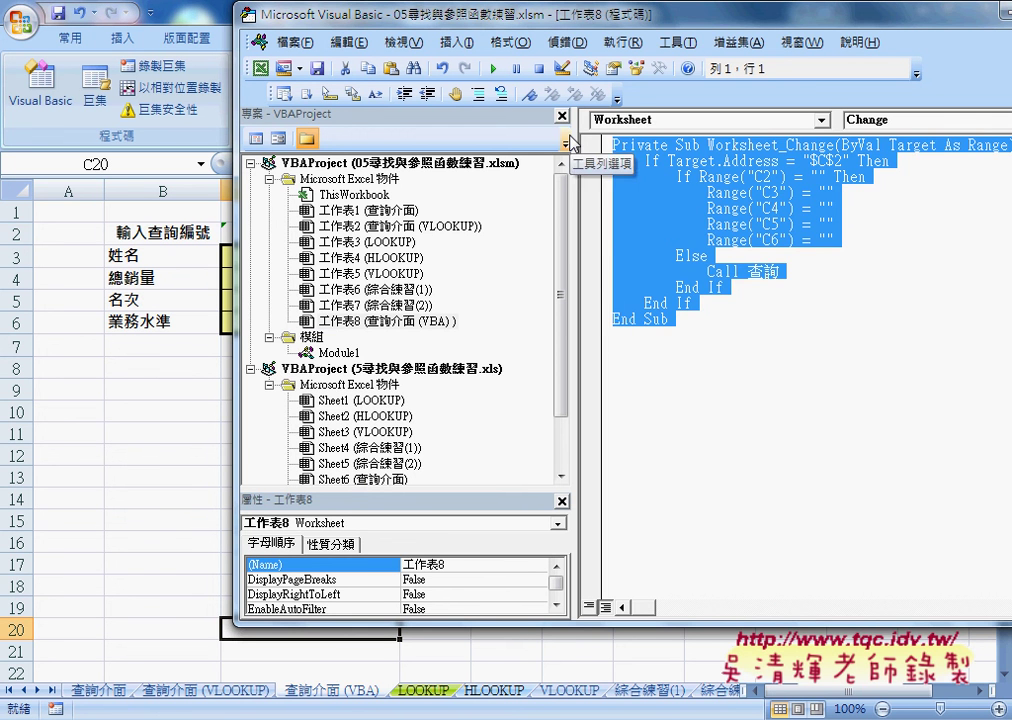
{"action": "key", "text": "Delete"}
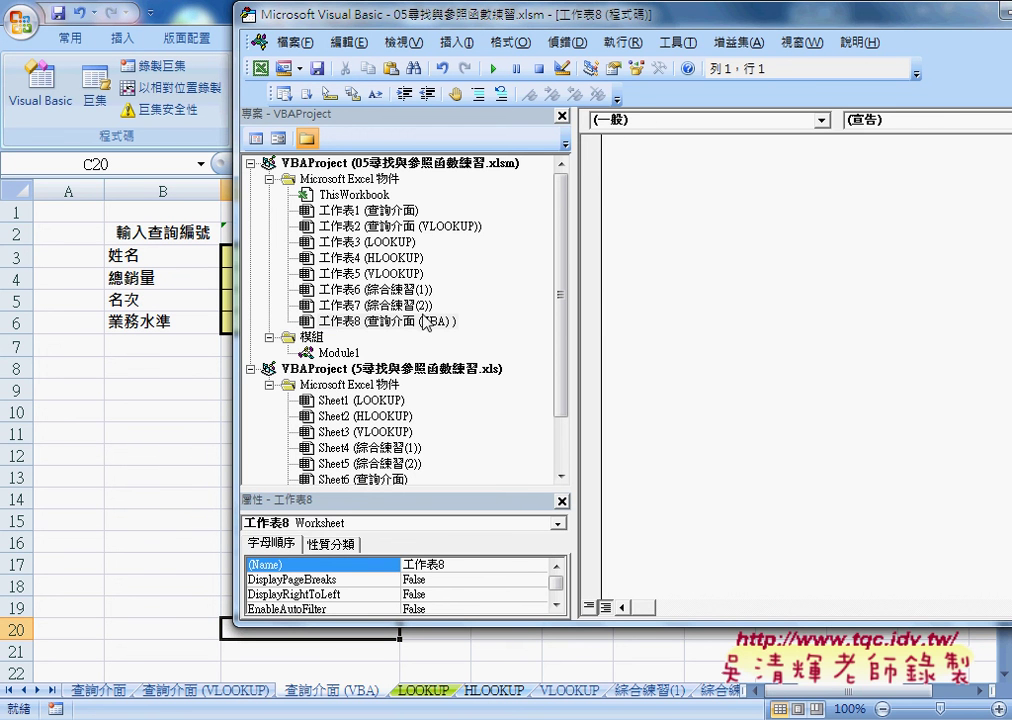
Step: Choose Worksheet in the object dropdown to insert a Worksheet_SelectionChange stub
{"action": "left_click", "coordinate": [687, 121]}
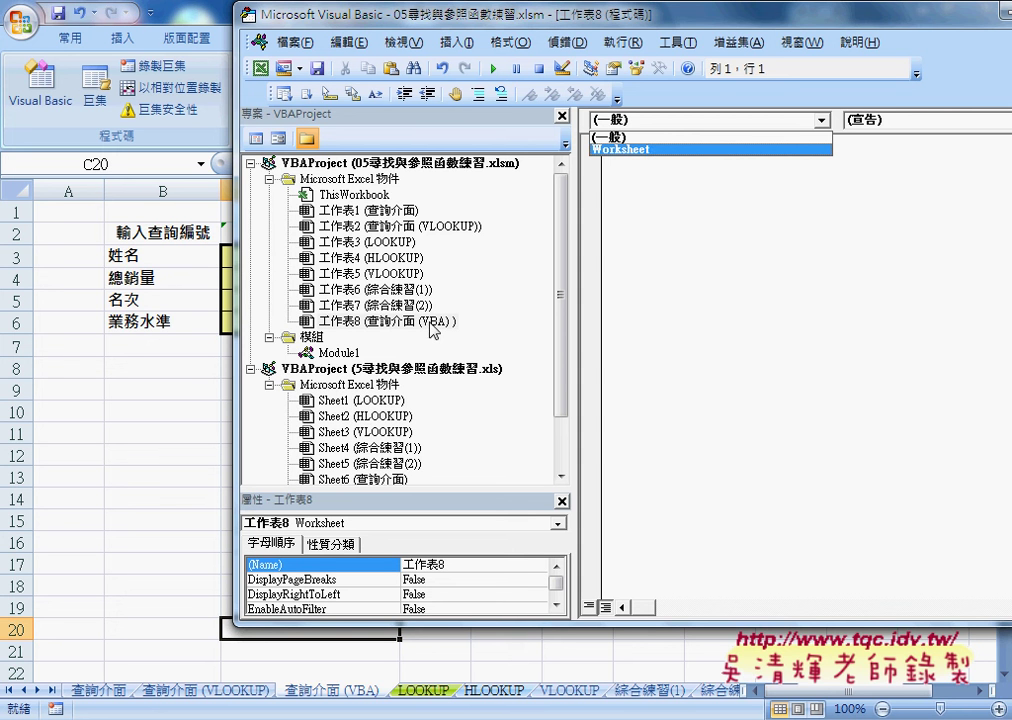
{"action": "left_click", "coordinate": [657, 150]}
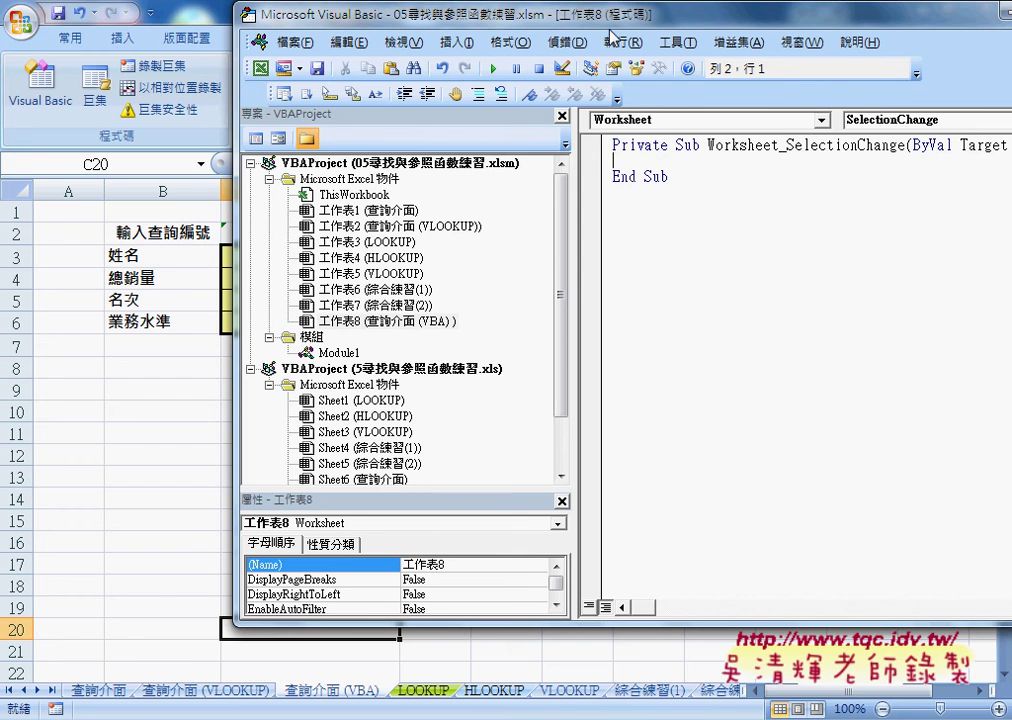
{"action": "left_click_drag", "start_coordinate": [529, 12], "coordinate": [296, 28]}
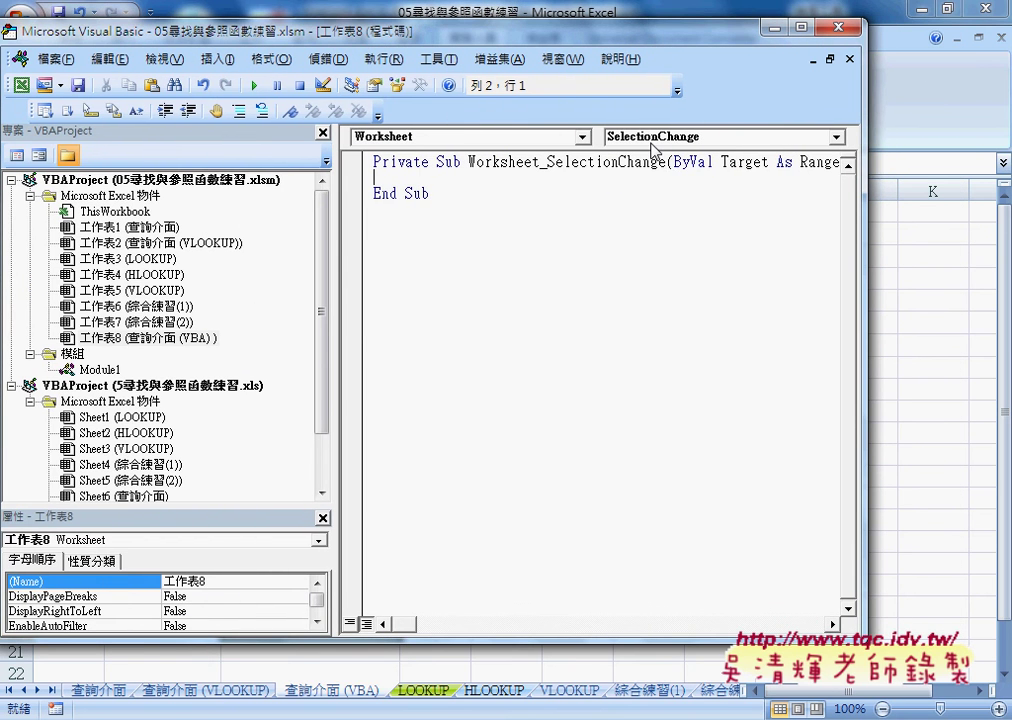